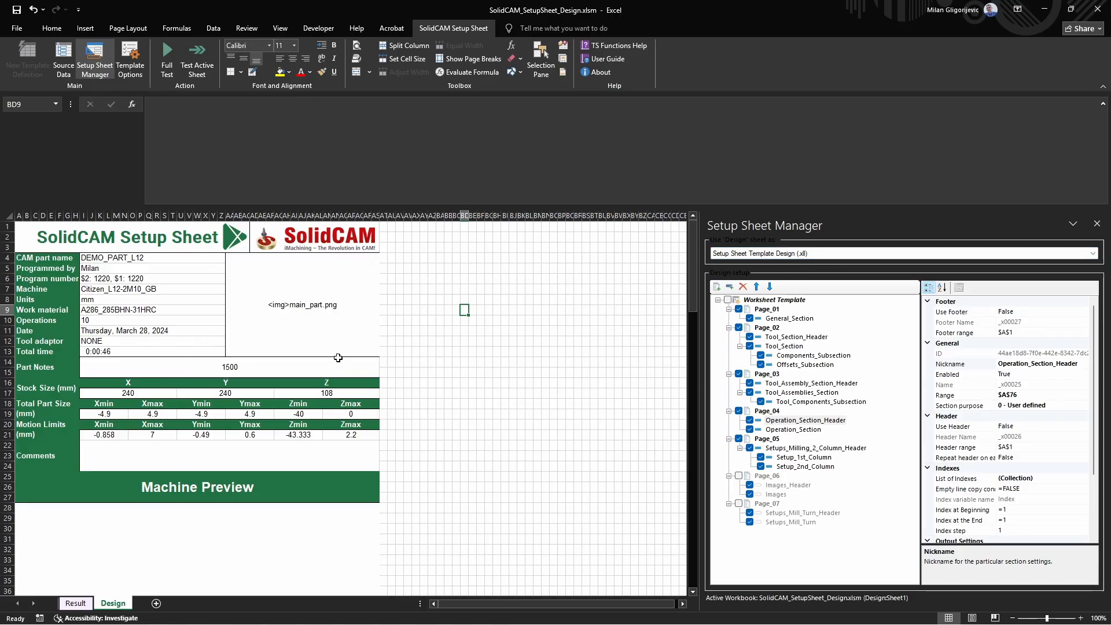
# Examine the Design sheet's general information, machine preview image cell and tool list sections.
pyautogui.click(353, 392)
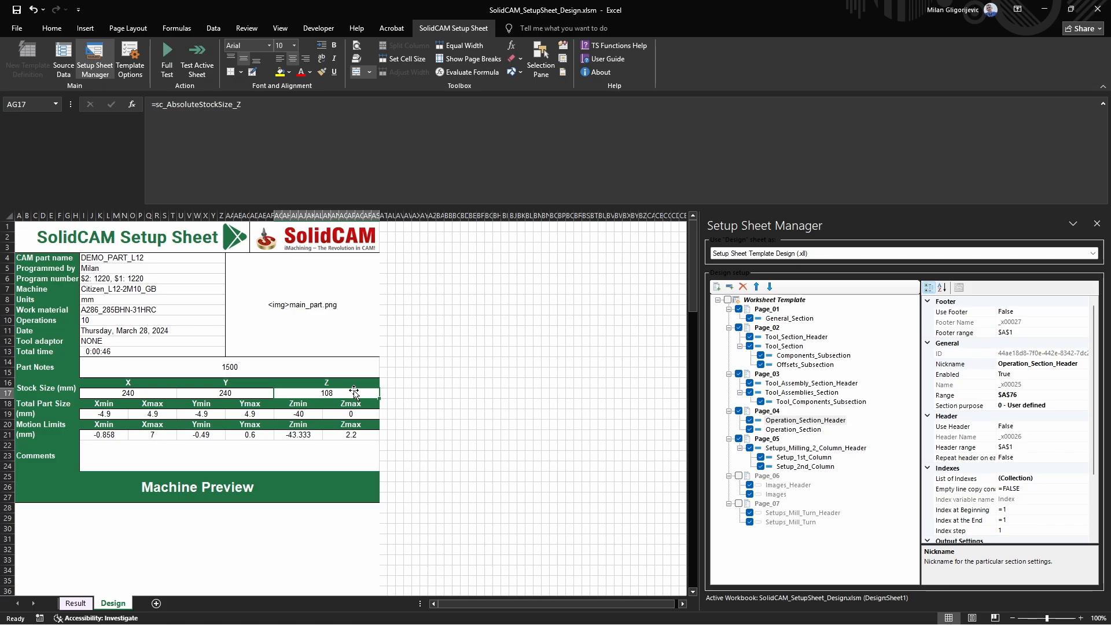
pyautogui.scroll(-4, 354, 391)
pyautogui.click(323, 414)
pyautogui.scroll(-6, 323, 414)
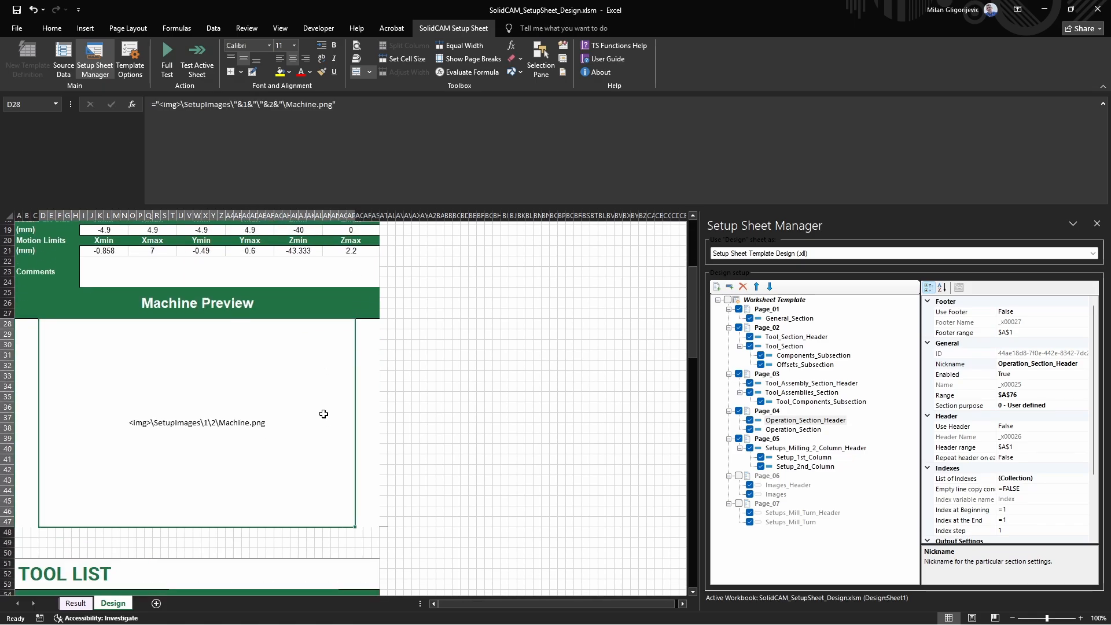
pyautogui.scroll(-3, 323, 414)
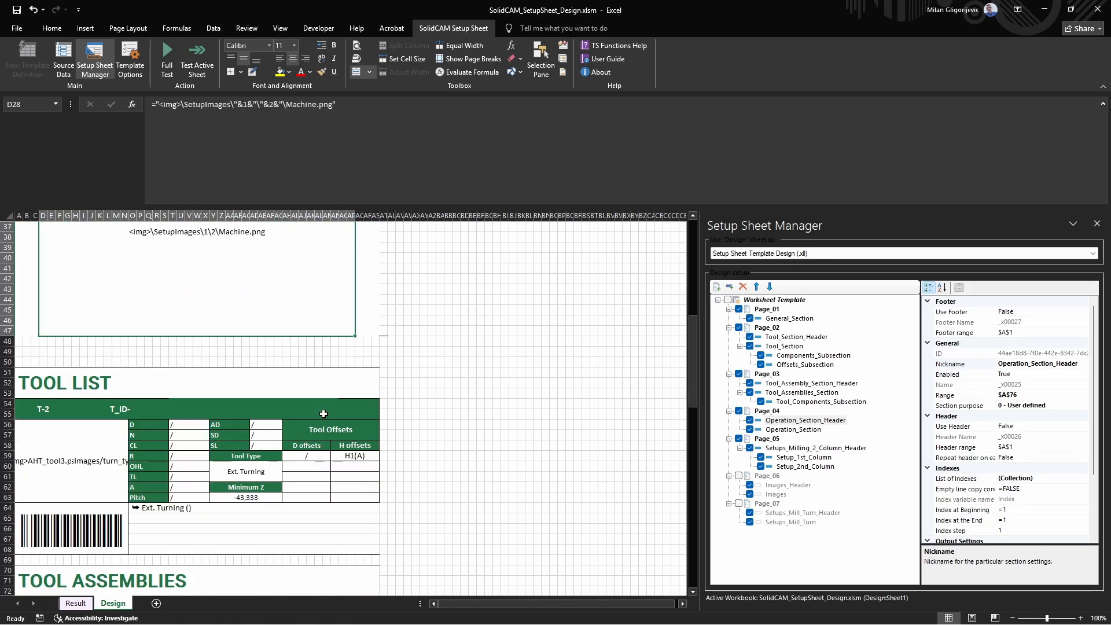
pyautogui.scroll(13, 324, 414)
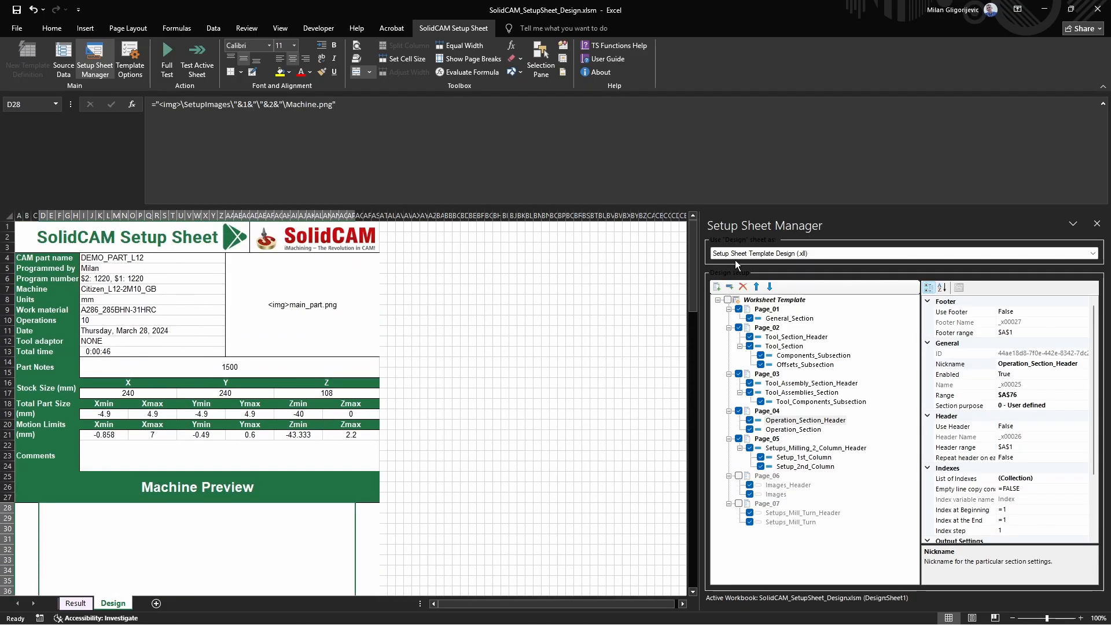
# Review the sheet usage options available for the Design sheet, keeping Setup Sheet Template Design (.xll).
pyautogui.click(738, 256)
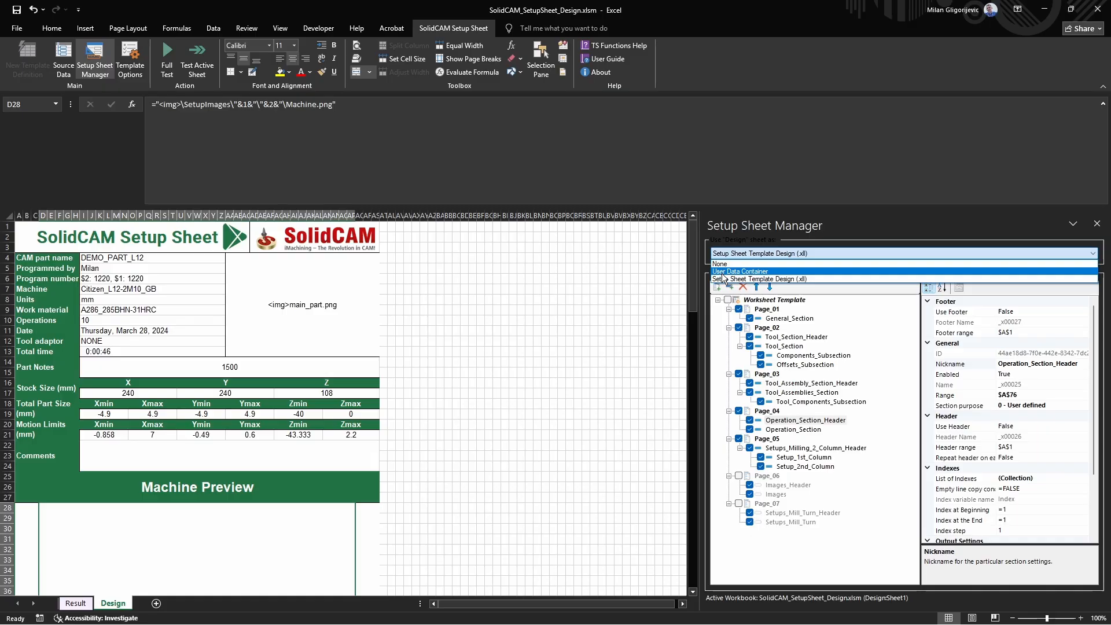
pyautogui.click(723, 279)
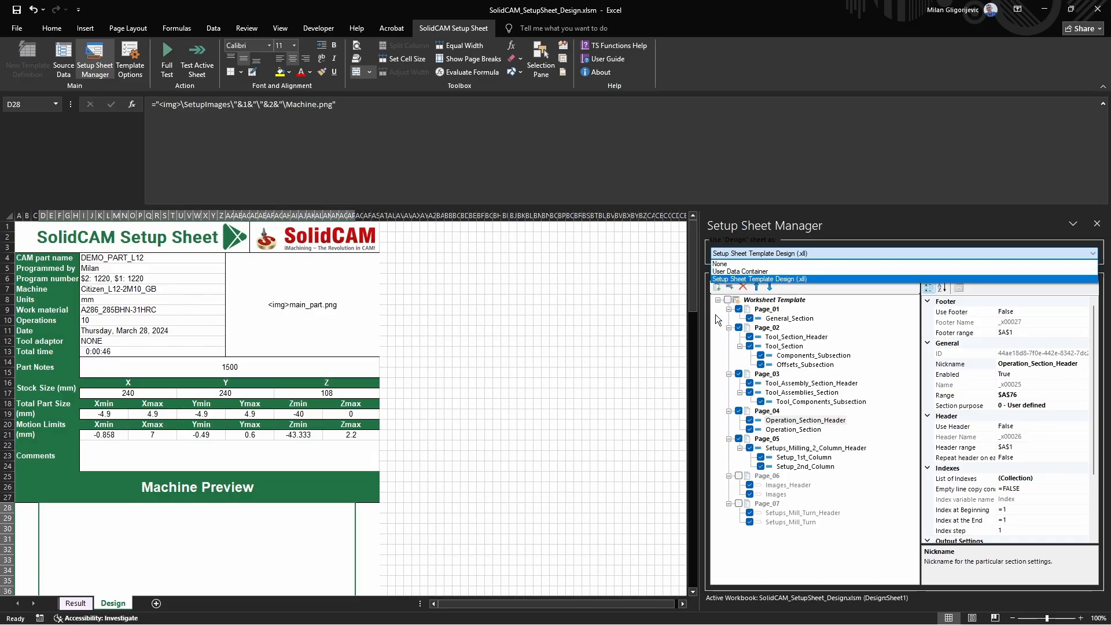
pyautogui.click(543, 415)
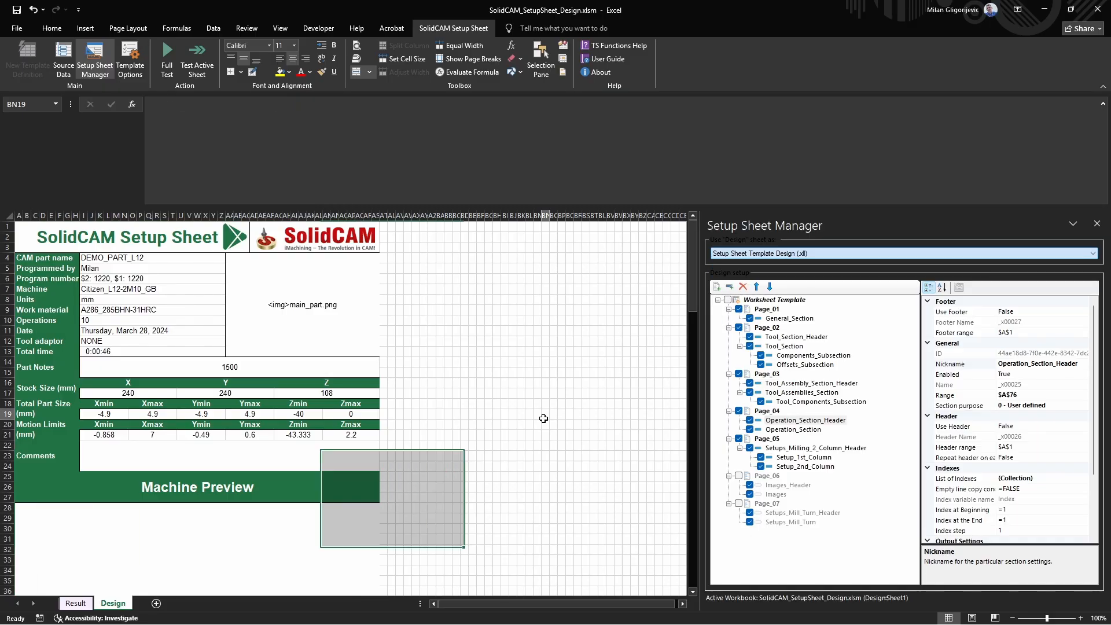
# Add a new worksheet, set it as a User Data Container and apply the container formatting to it.
pyautogui.click(156, 603)
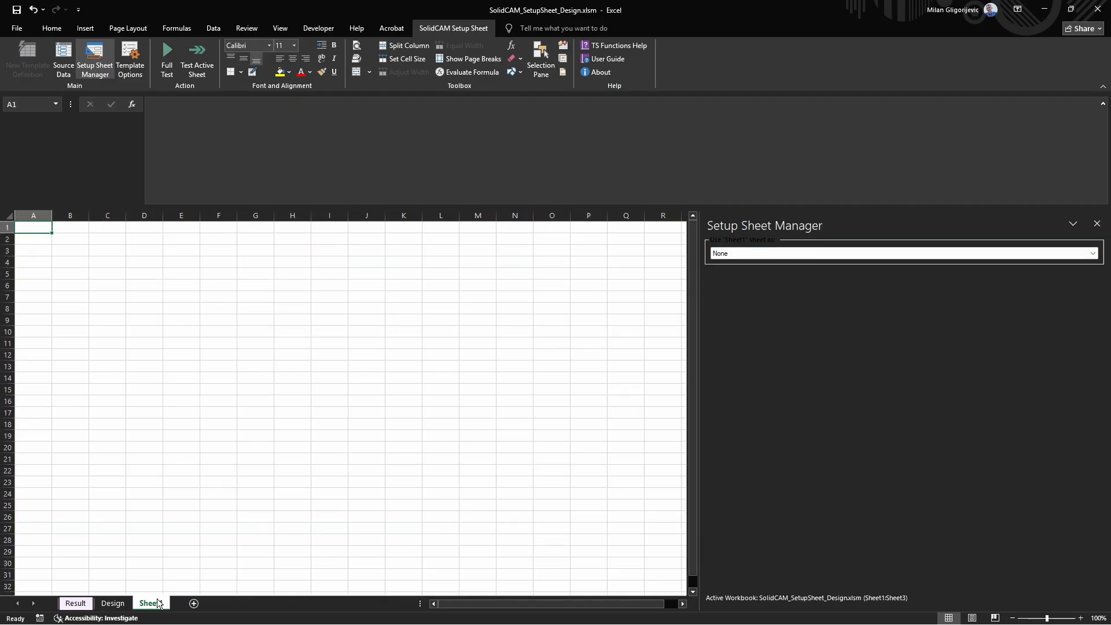
pyautogui.click(733, 255)
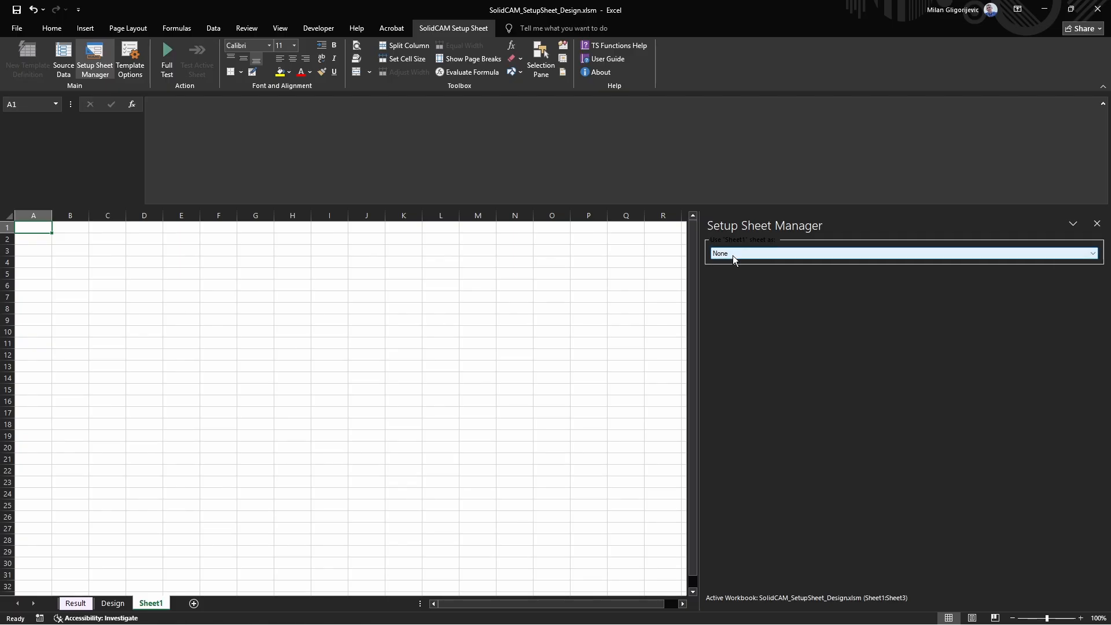
pyautogui.click(737, 272)
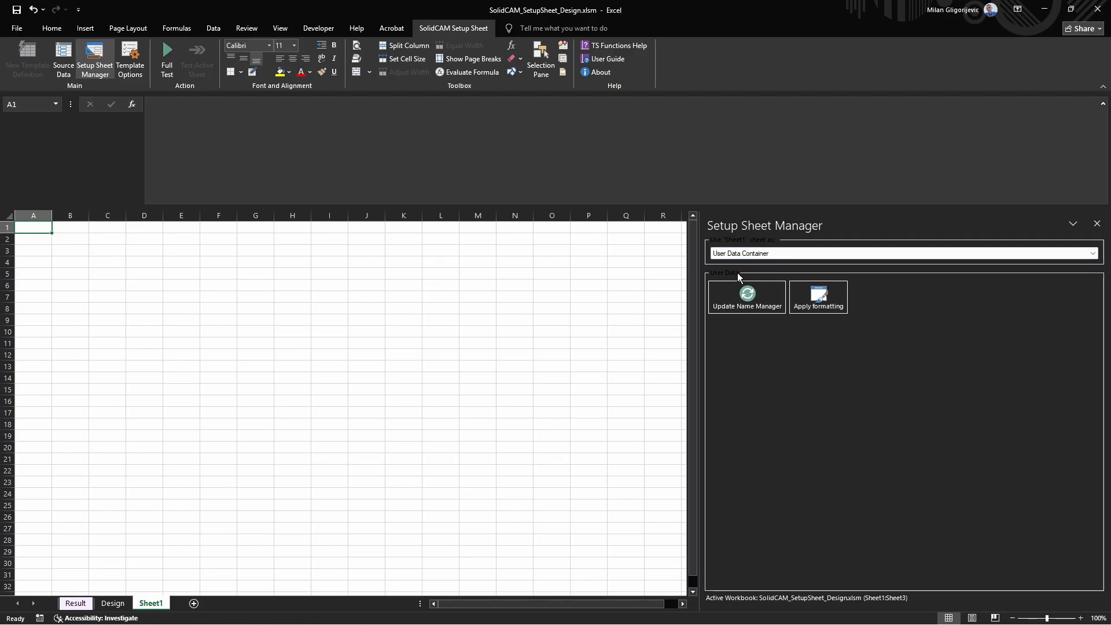
pyautogui.click(826, 306)
pyautogui.click(548, 362)
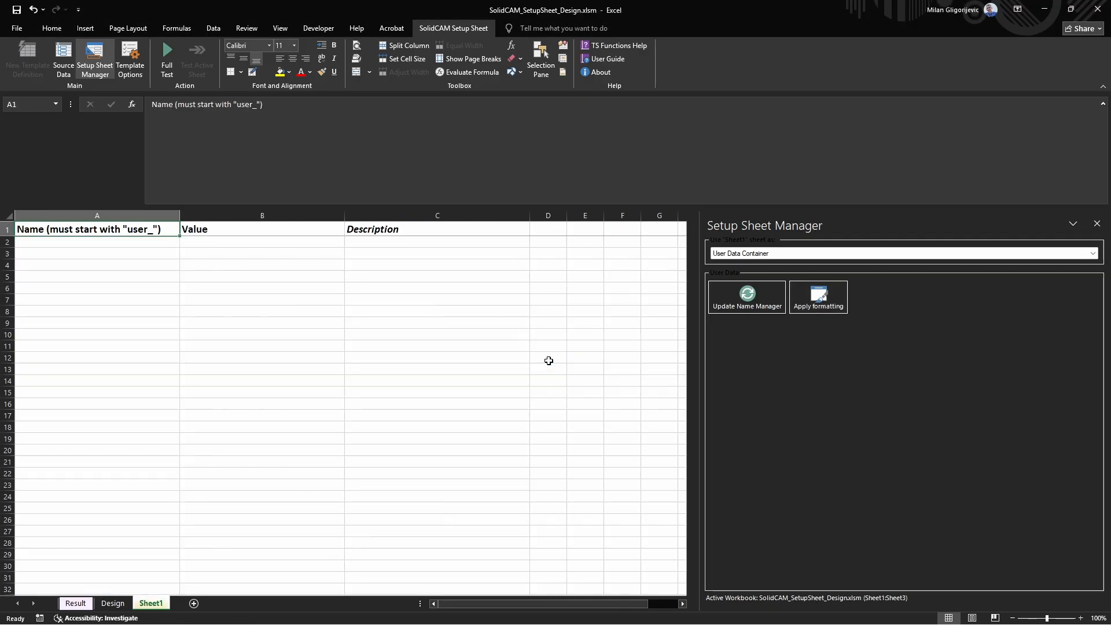
# Inspect the entry cells under the Name, Value and Description columns of the user data sheet.
pyautogui.click(98, 242)
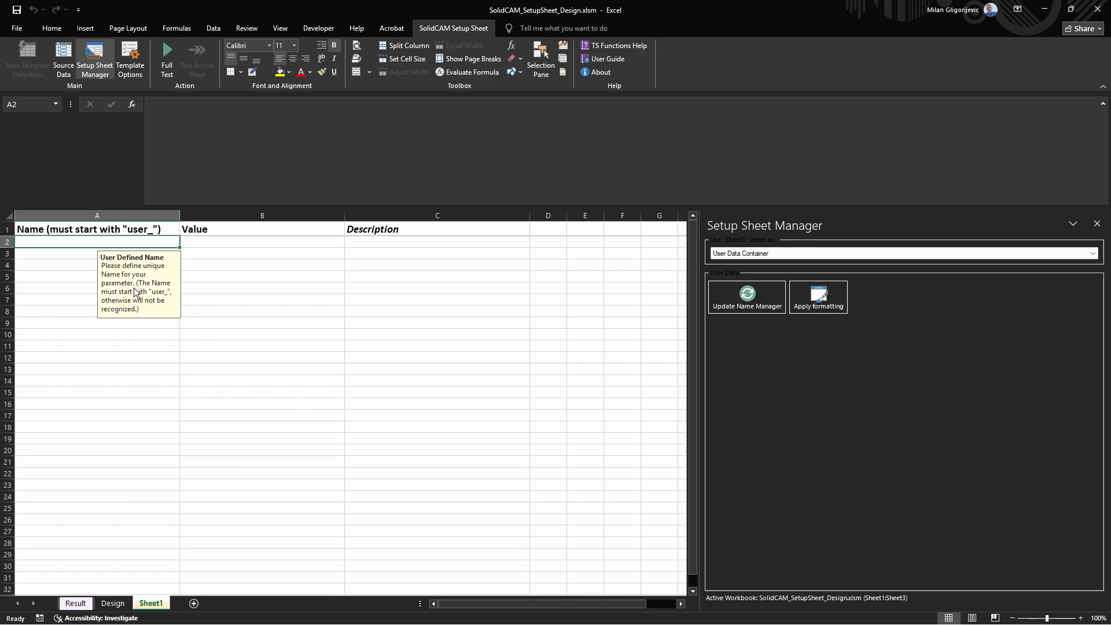
pyautogui.click(167, 381)
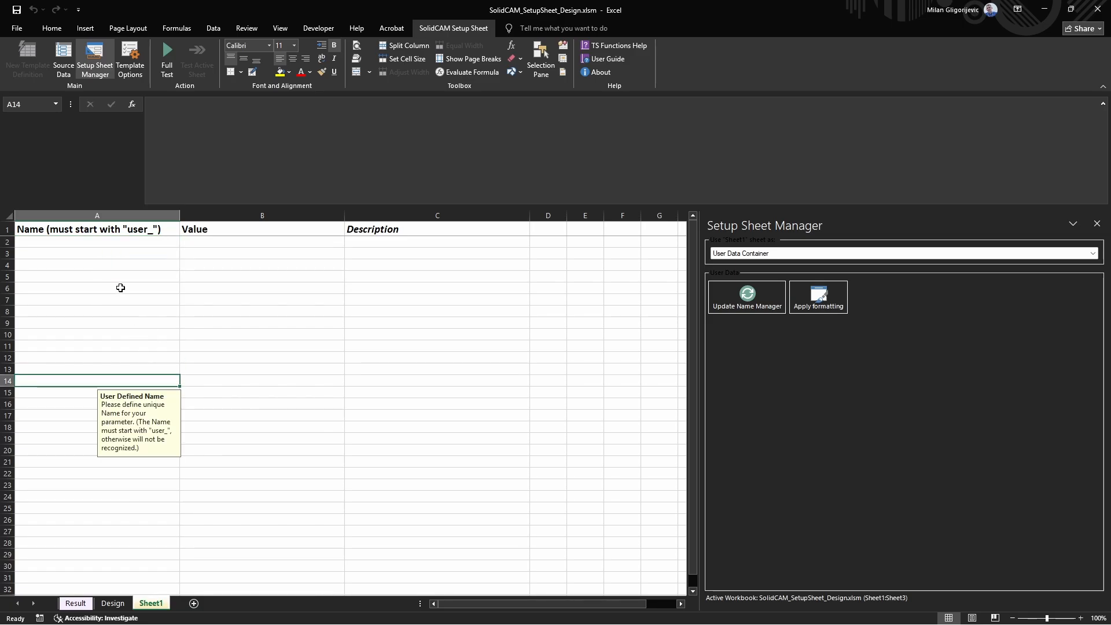
pyautogui.click(122, 246)
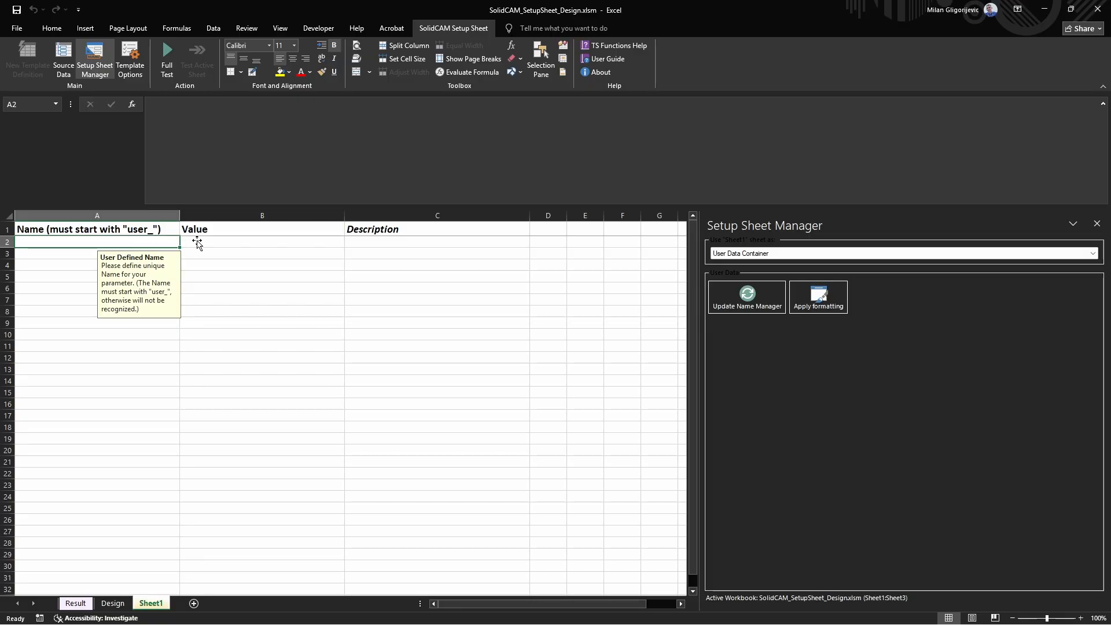
pyautogui.click(215, 242)
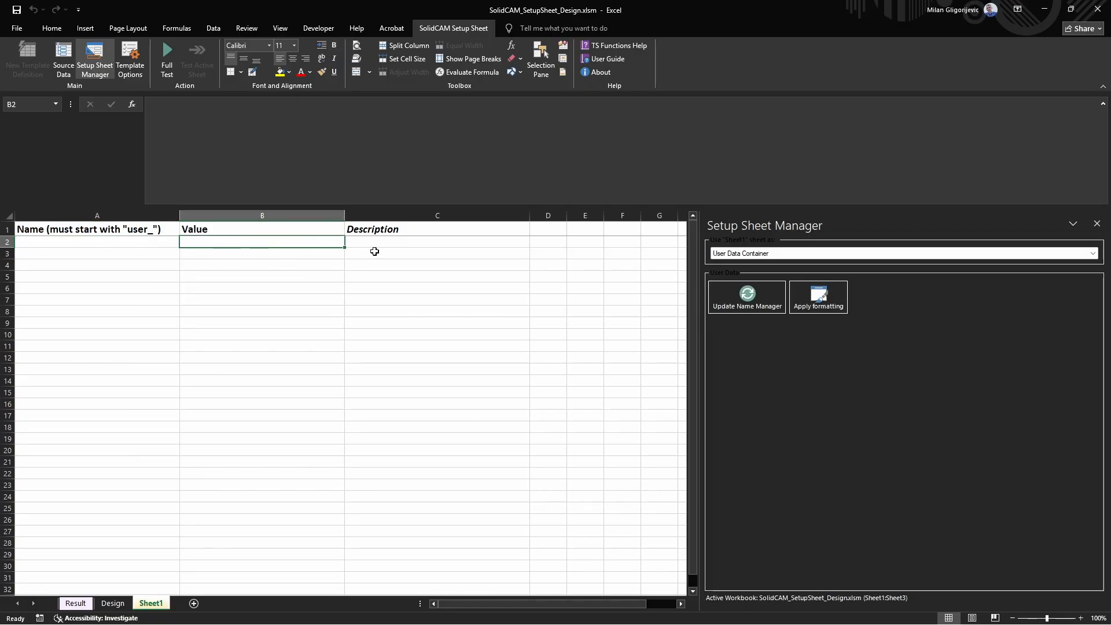
pyautogui.click(396, 242)
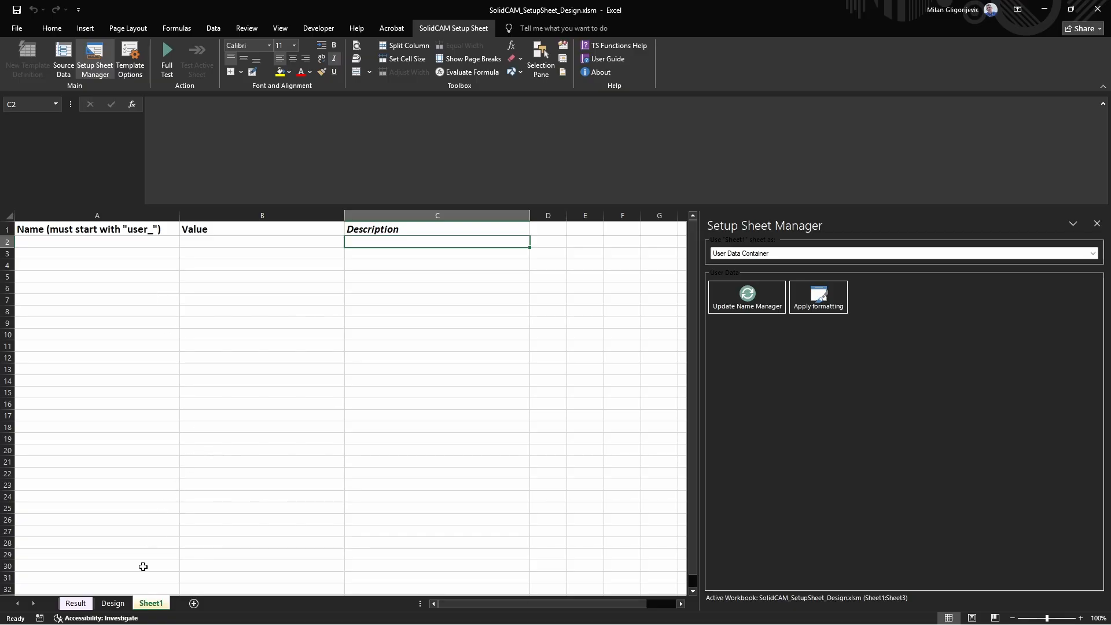
# Add another worksheet directly after the Design sheet and set it as Setup Sheet Template Design (.xll).
pyautogui.click(112, 603)
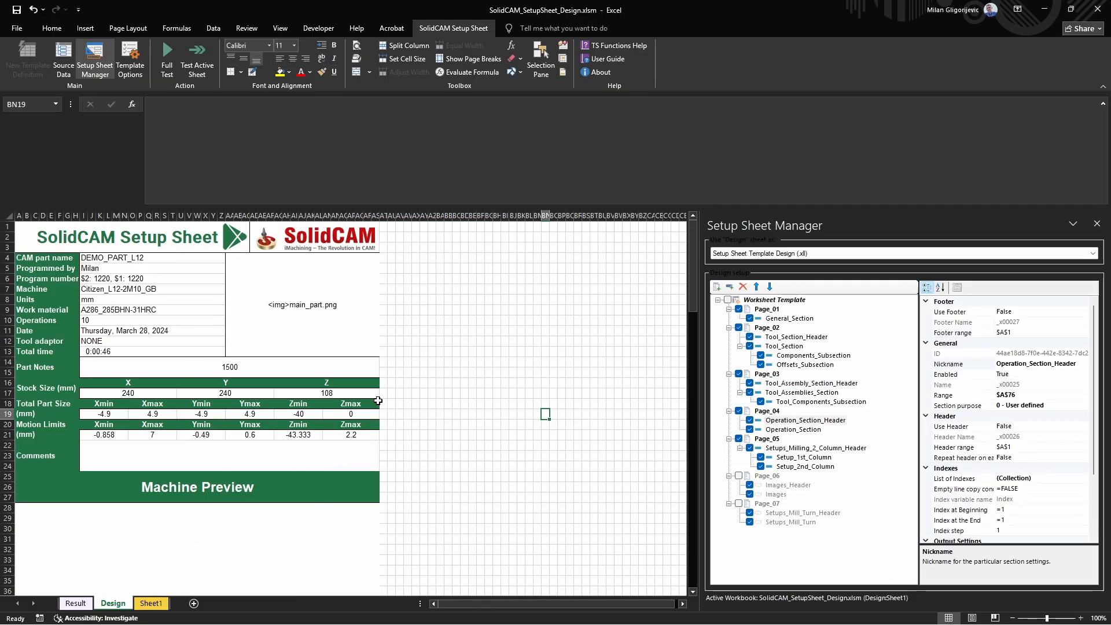
pyautogui.click(562, 350)
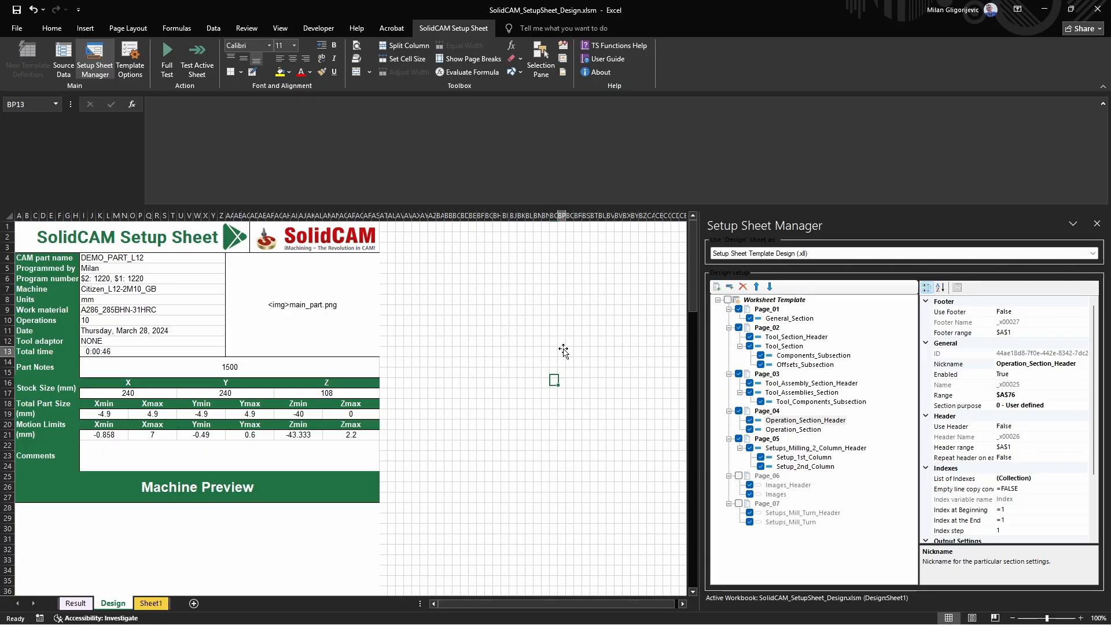
pyautogui.click(194, 604)
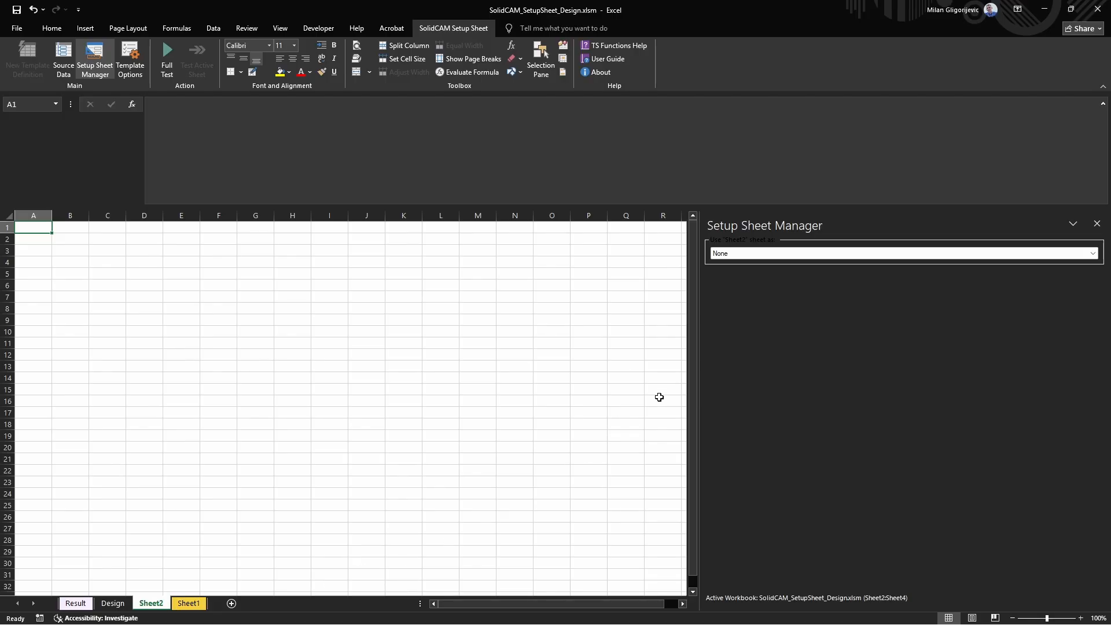
pyautogui.click(741, 253)
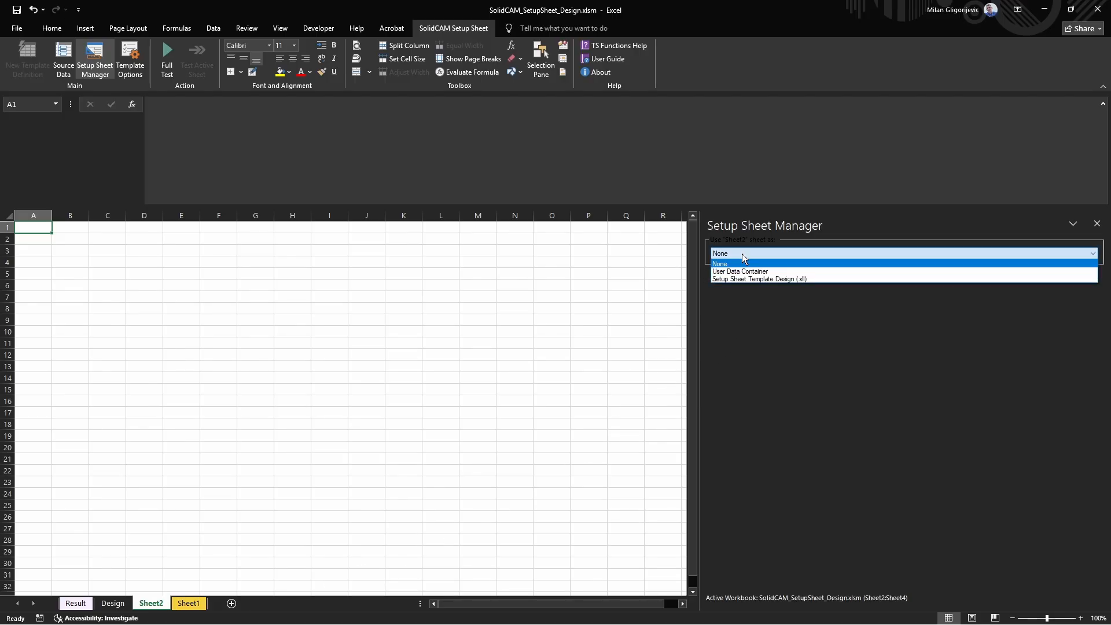
pyautogui.click(782, 280)
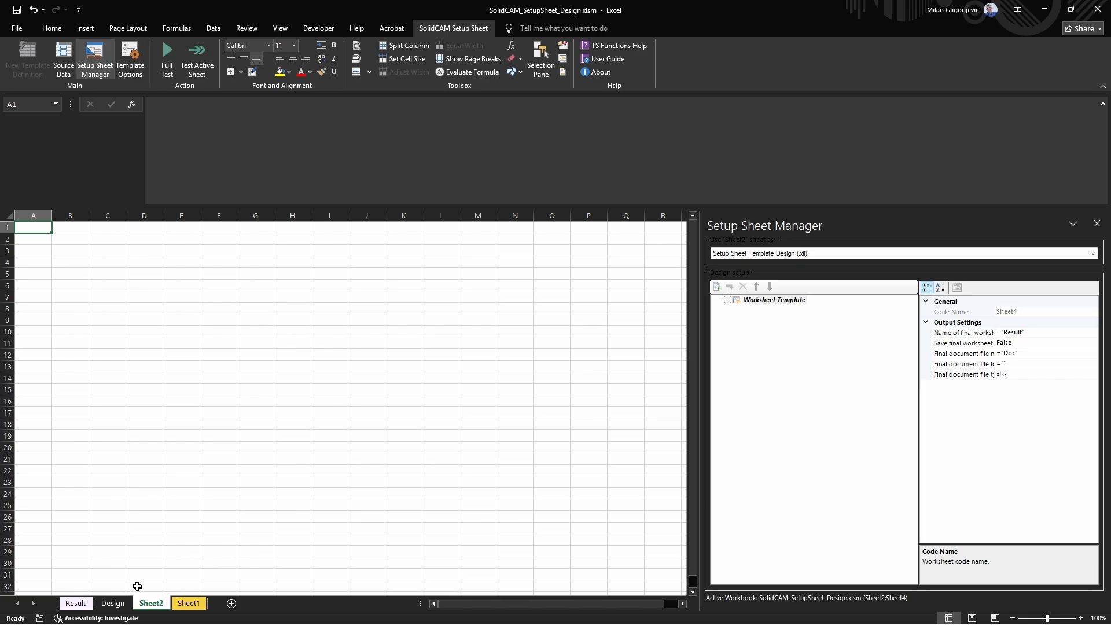
# Compare the Design sheet's template structure with that of the new Sheet2.
pyautogui.click(121, 604)
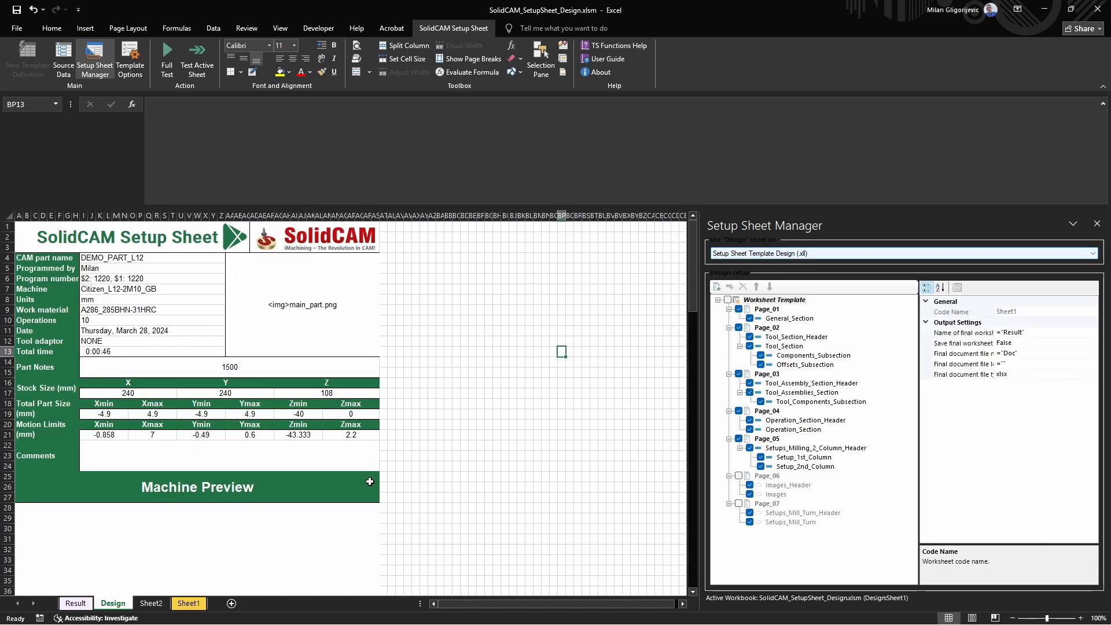
pyautogui.click(155, 604)
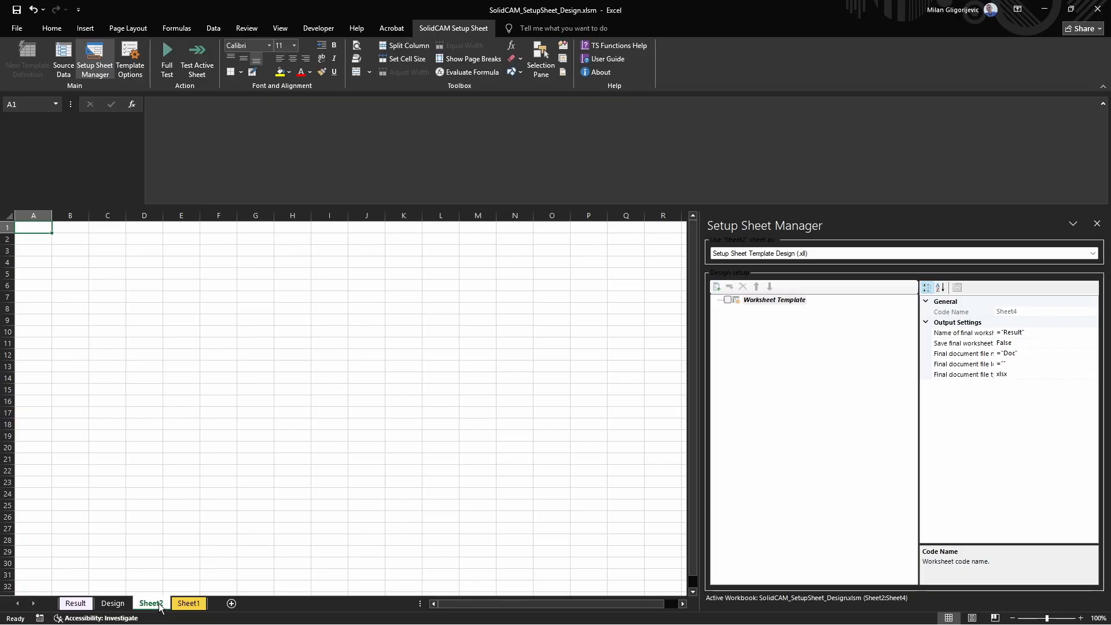
pyautogui.click(113, 603)
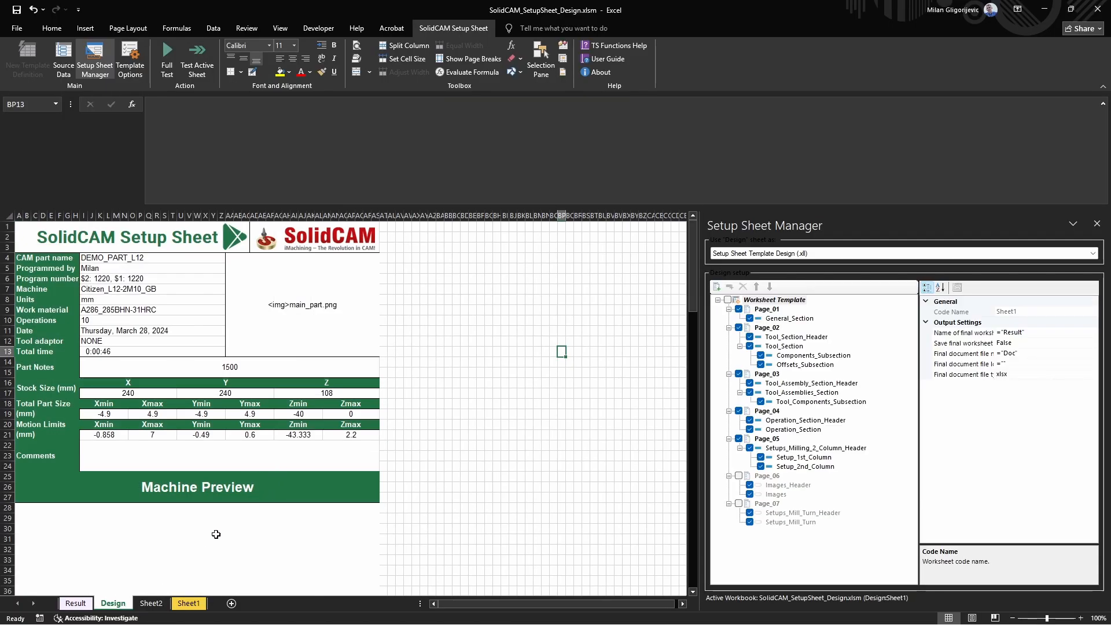
# Rename Sheet2 as Tools.
pyautogui.click(154, 605)
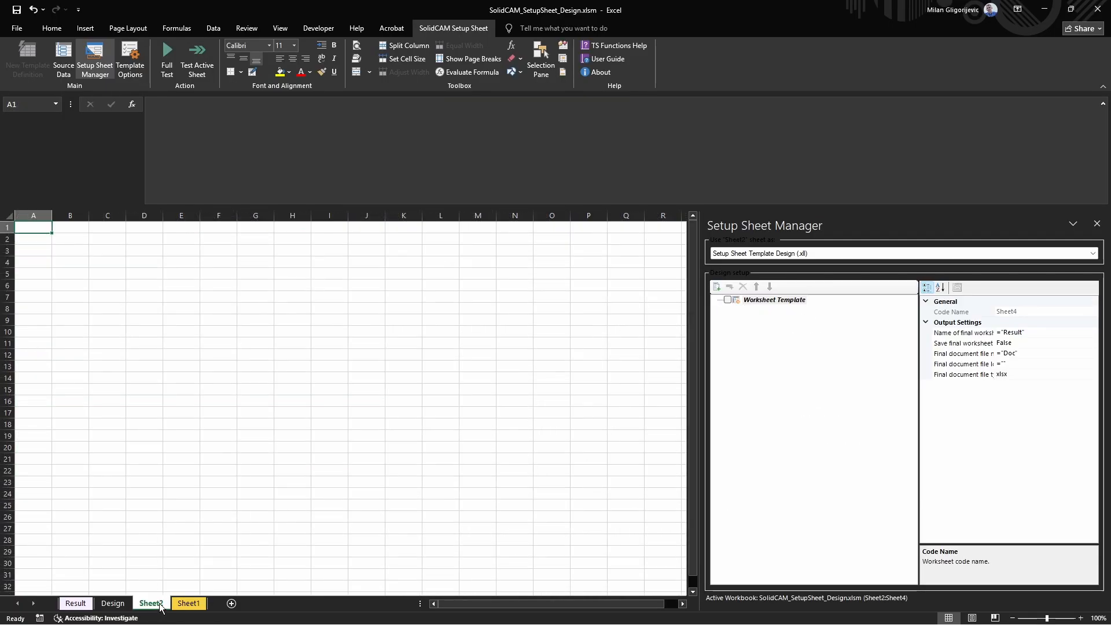
pyautogui.rightClick(160, 604)
pyautogui.click(191, 496)
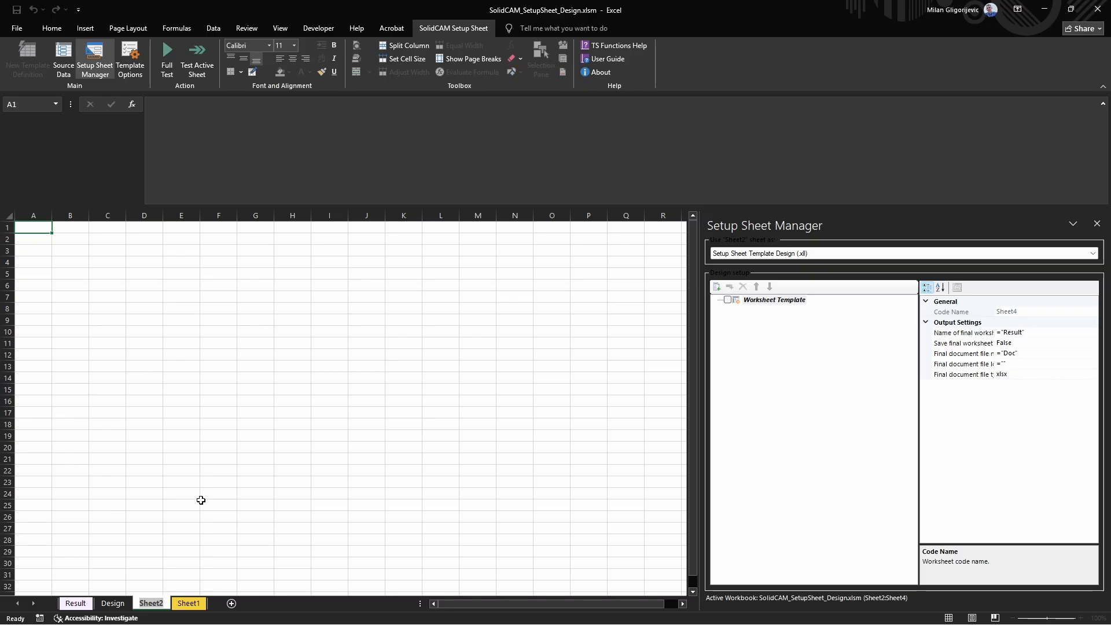
pyautogui.write('Tools')
pyautogui.click(292, 528)
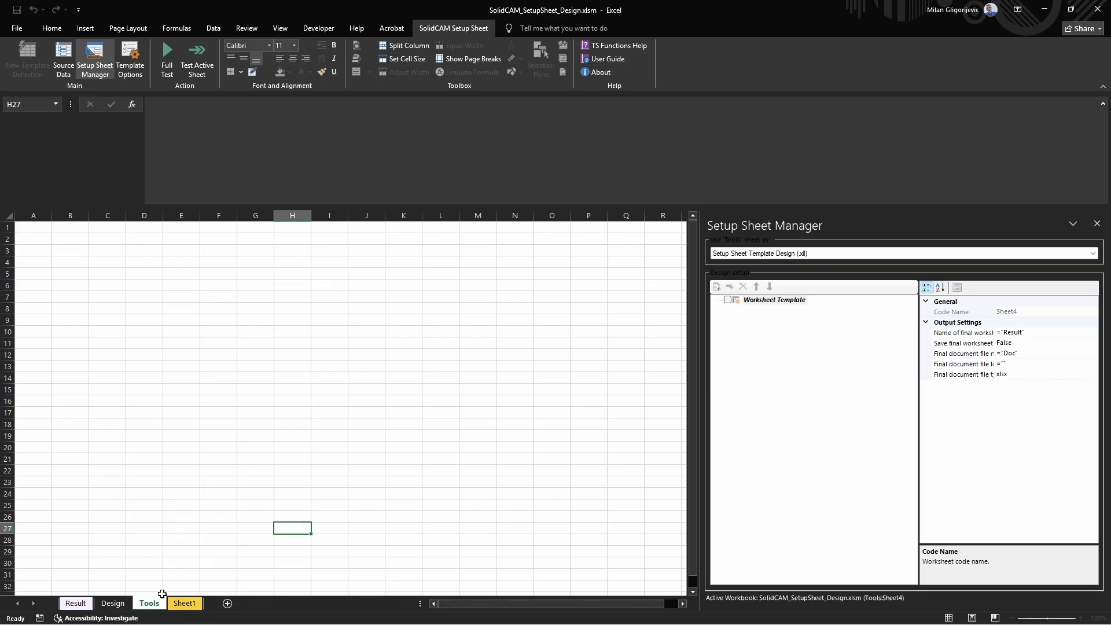
# Add a new worksheet after the Tools sheet and name it Operations.
pyautogui.click(227, 603)
pyautogui.rightClick(199, 602)
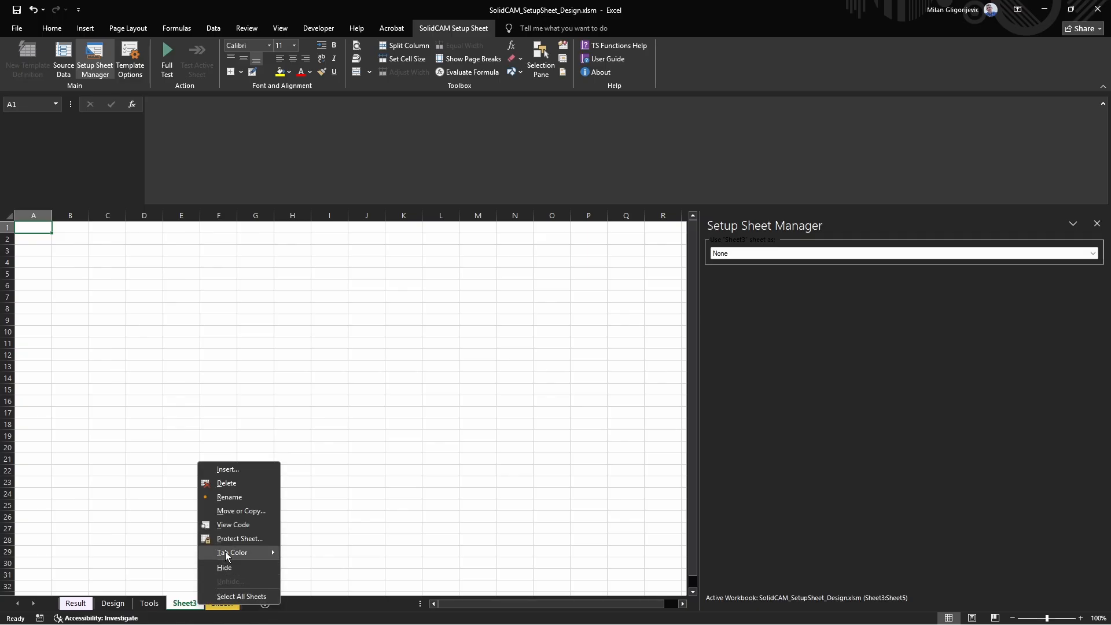
pyautogui.click(228, 495)
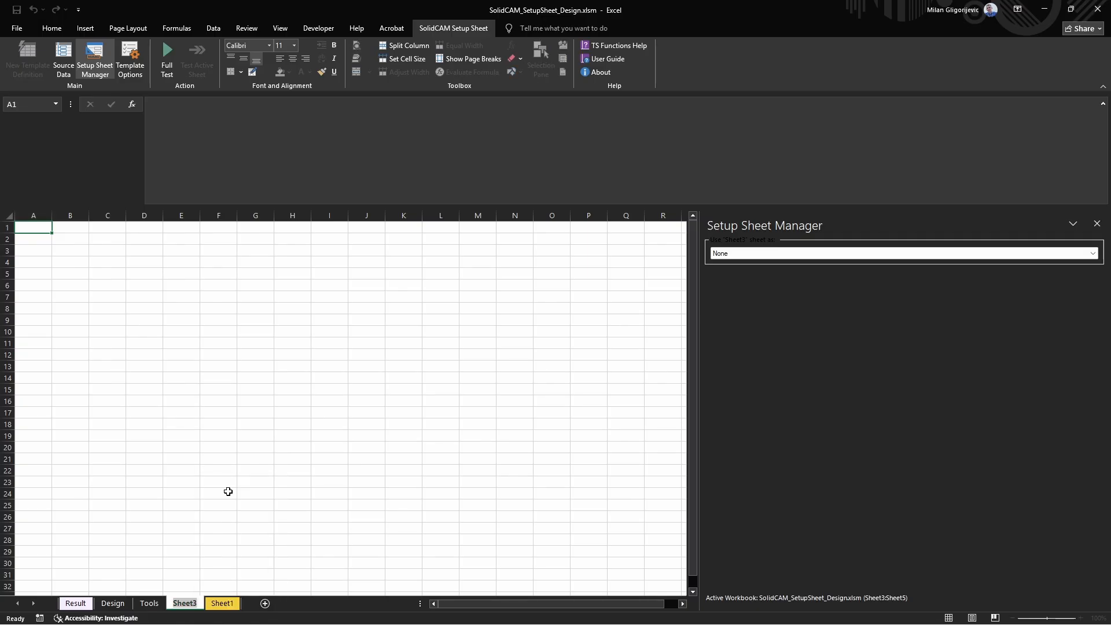
pyautogui.write('Operations')
pyautogui.press('Return')
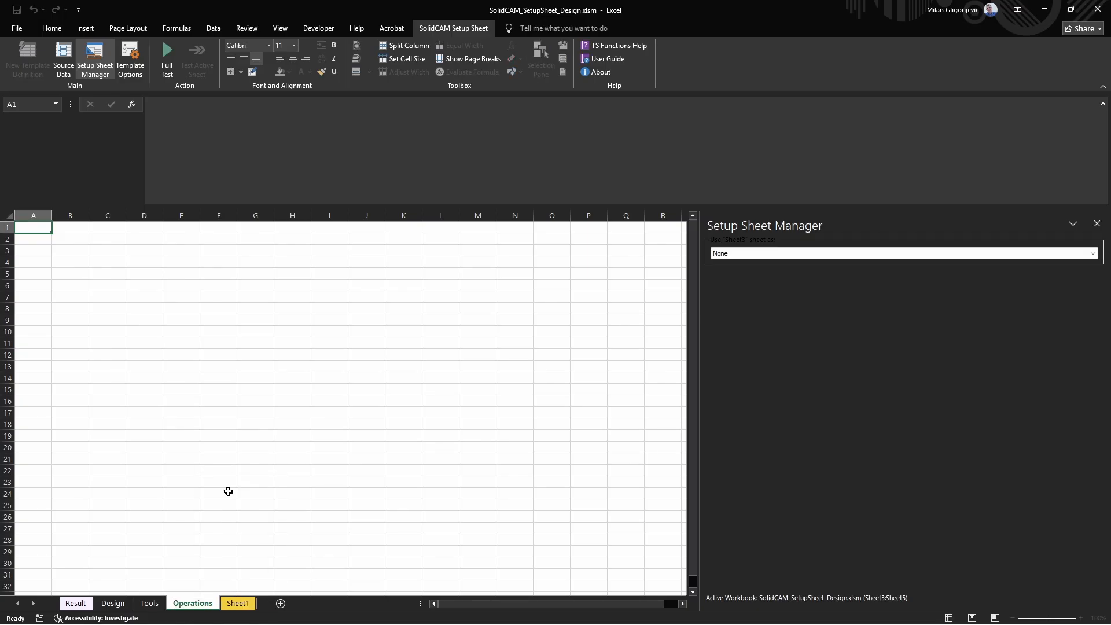
# Check the Tools sheet's usage setting and set the Operations sheet as Setup Sheet Template Design (.xll).
pyautogui.click(148, 603)
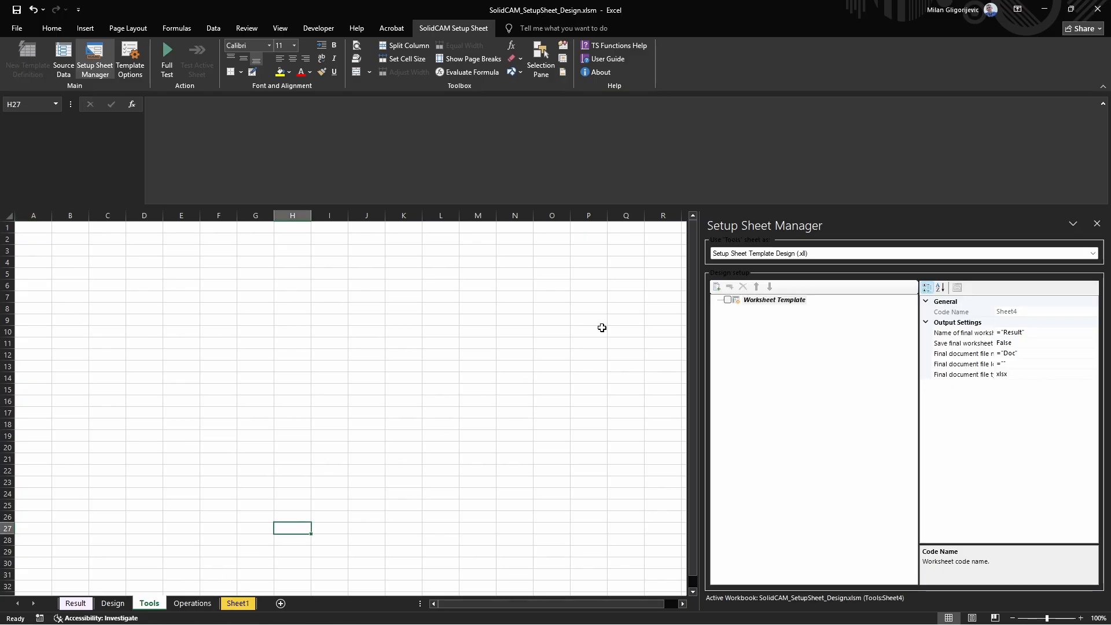
pyautogui.click(755, 253)
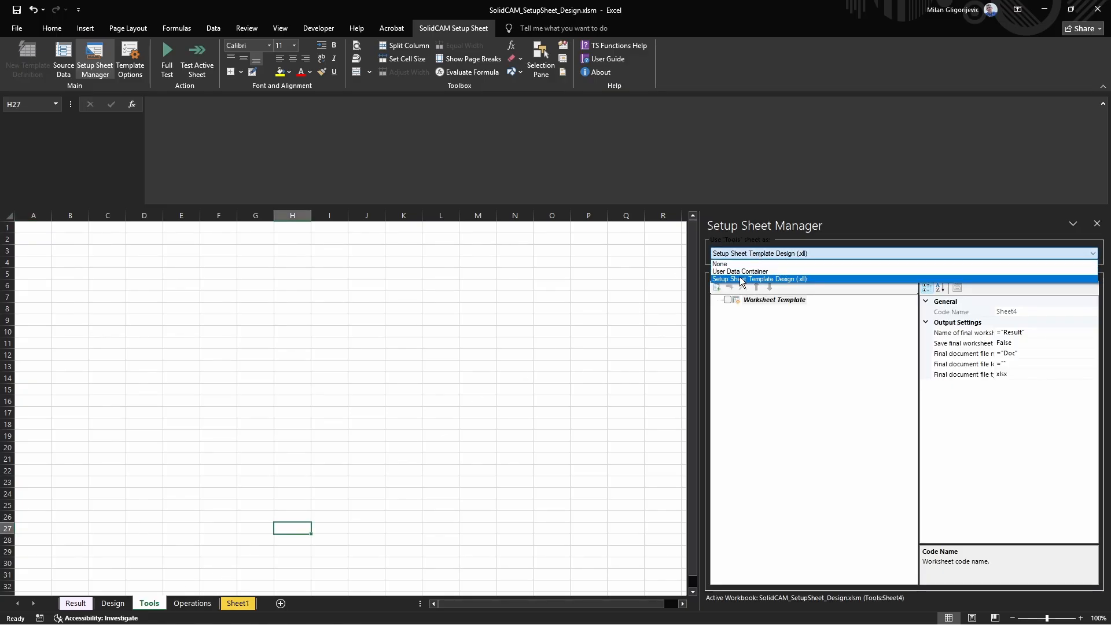
pyautogui.click(192, 603)
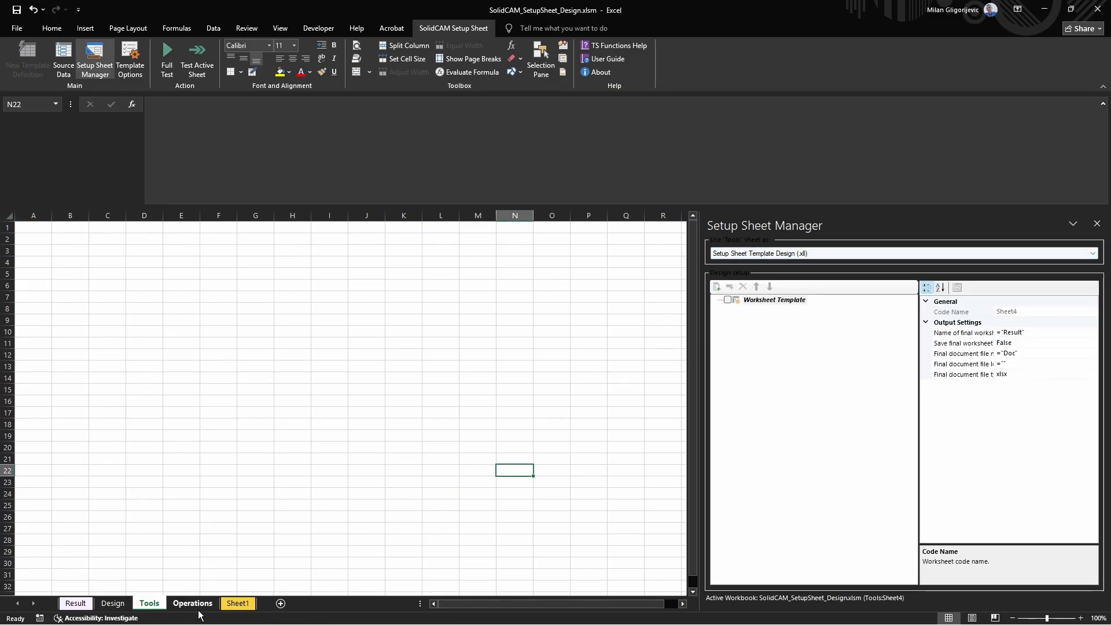
pyautogui.click(802, 253)
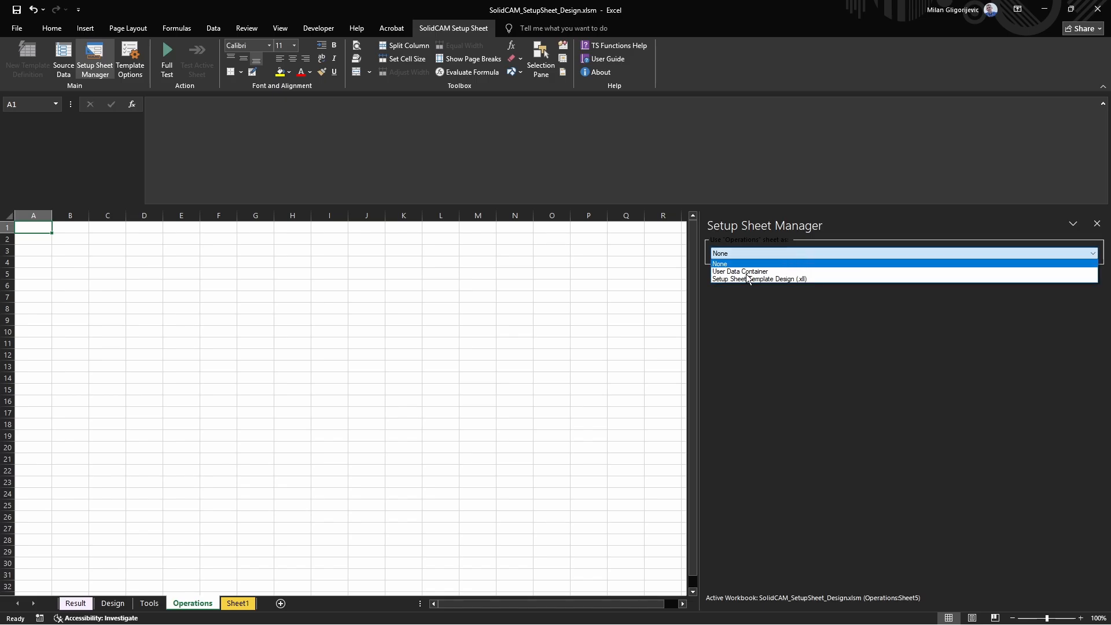
pyautogui.click(729, 279)
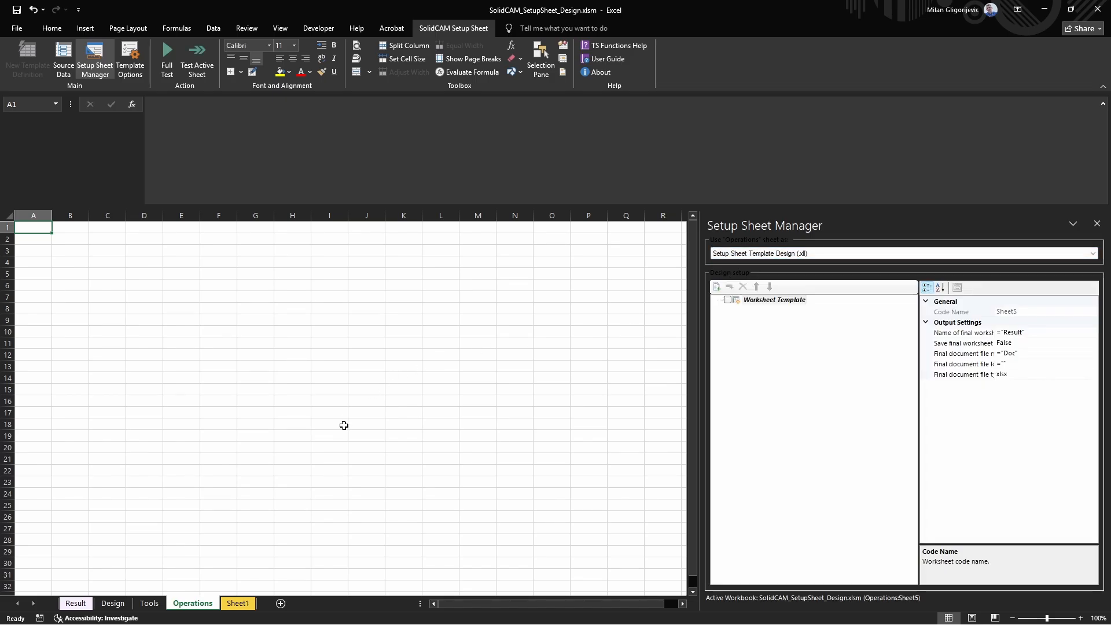
pyautogui.click(289, 492)
pyautogui.click(149, 603)
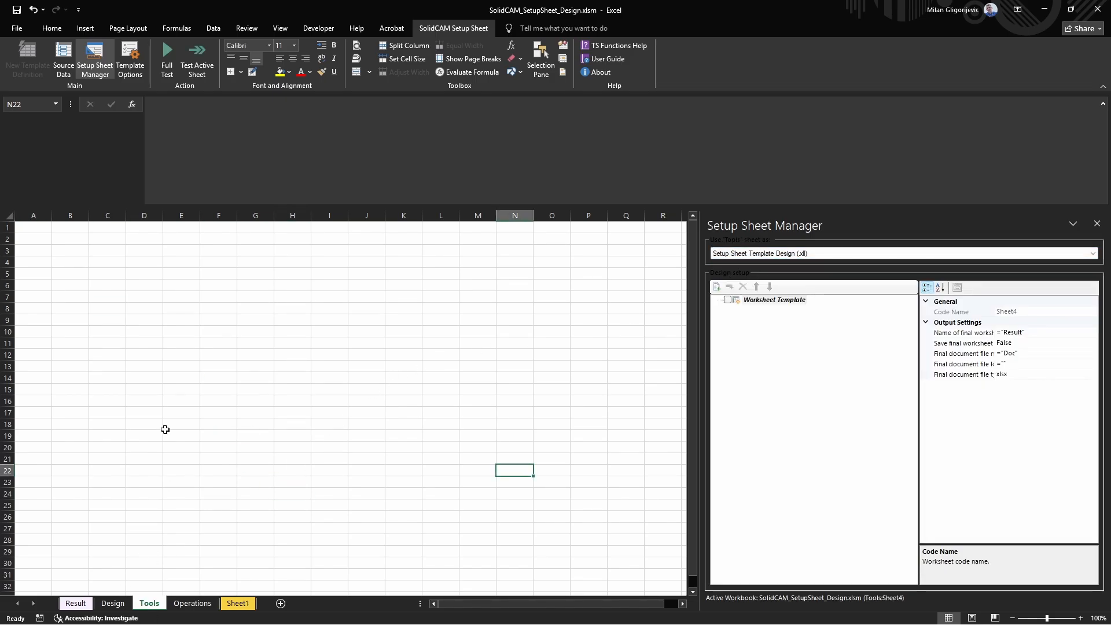
pyautogui.moveTo(36, 231); pyautogui.dragTo(324, 486)
pyautogui.click(471, 501)
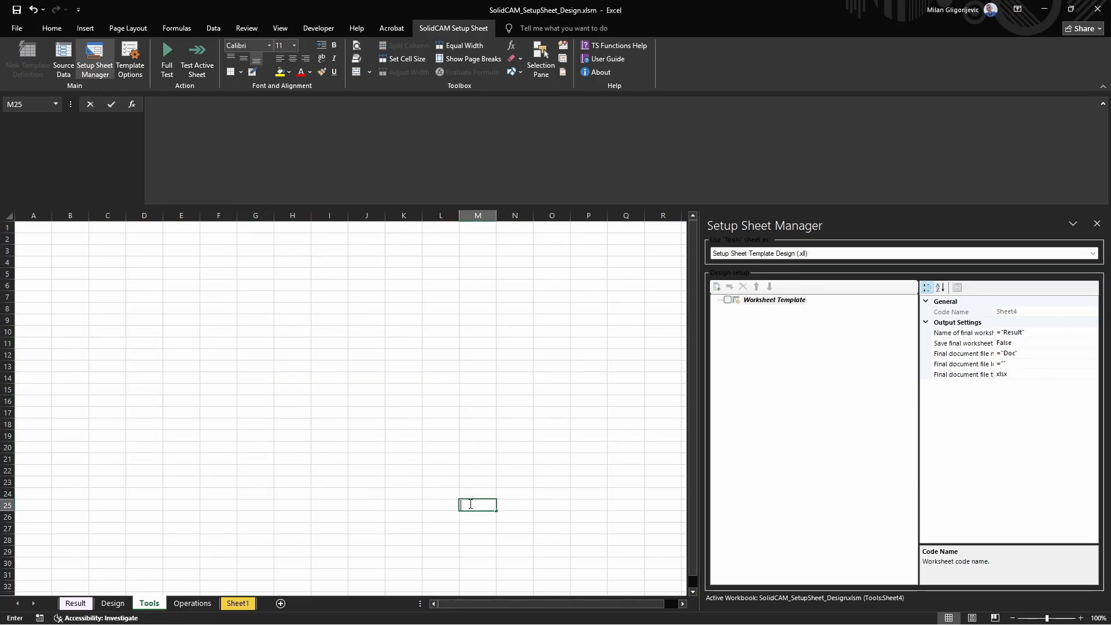
pyautogui.click(389, 529)
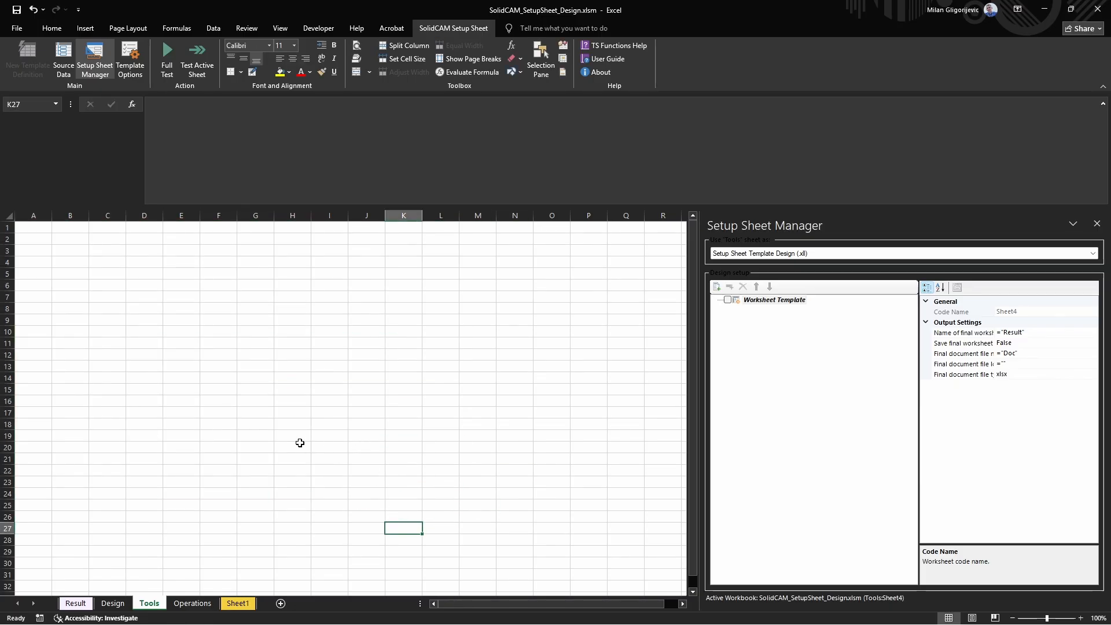
pyautogui.click(336, 458)
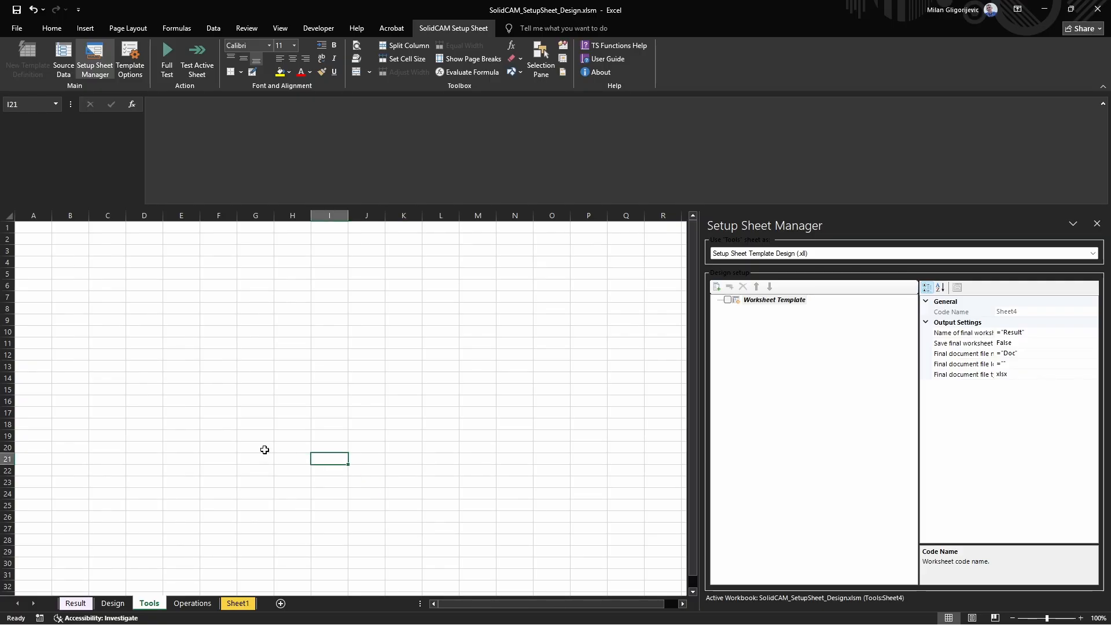
# Compare the contents and template structure of the Design sheet with the Tools and Operations sheets.
pyautogui.click(112, 603)
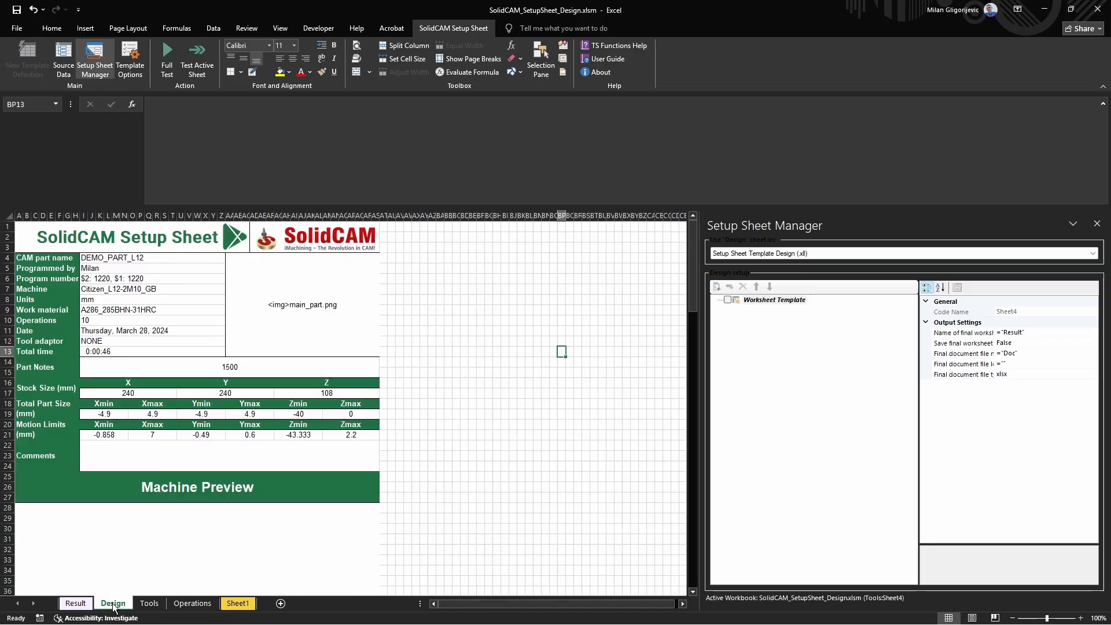
pyautogui.click(149, 603)
pyautogui.click(206, 605)
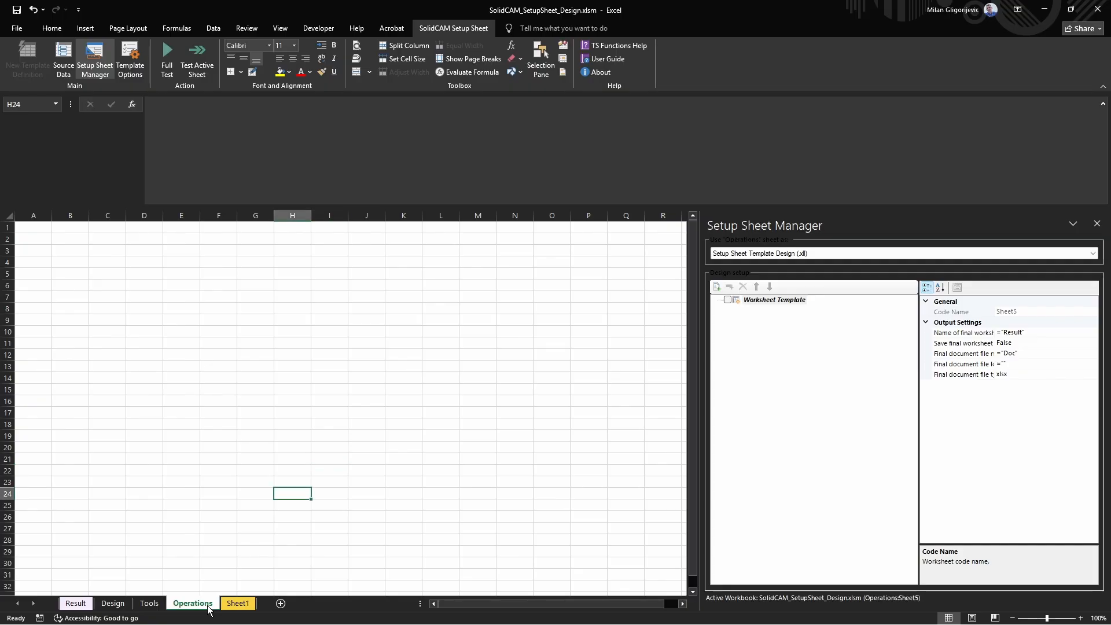
pyautogui.click(113, 604)
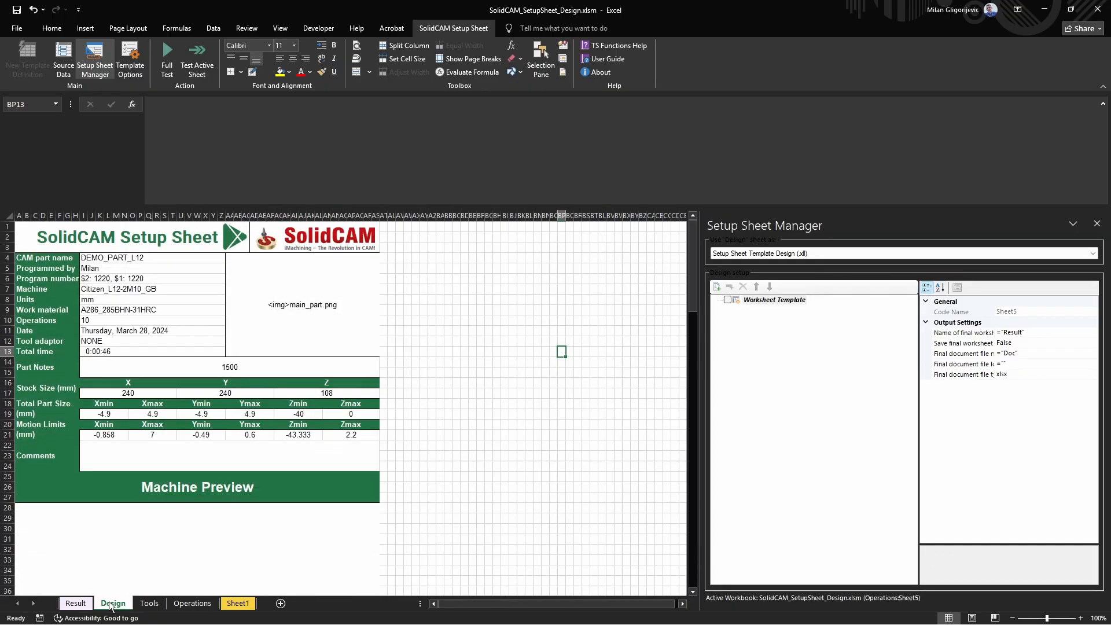
pyautogui.doubleClick(446, 406)
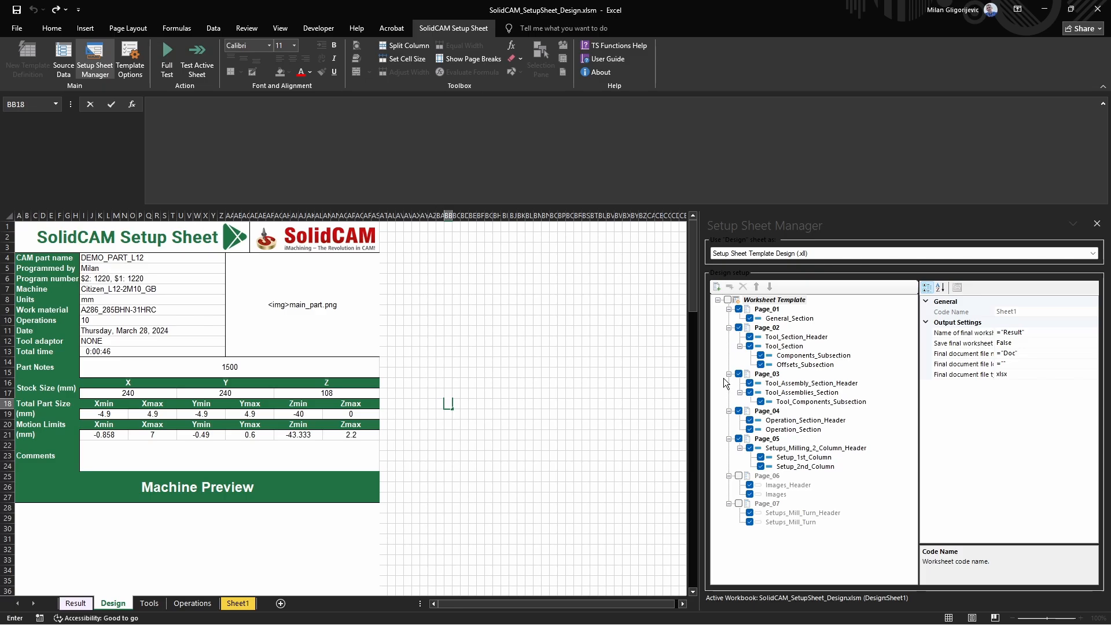
pyautogui.click(537, 363)
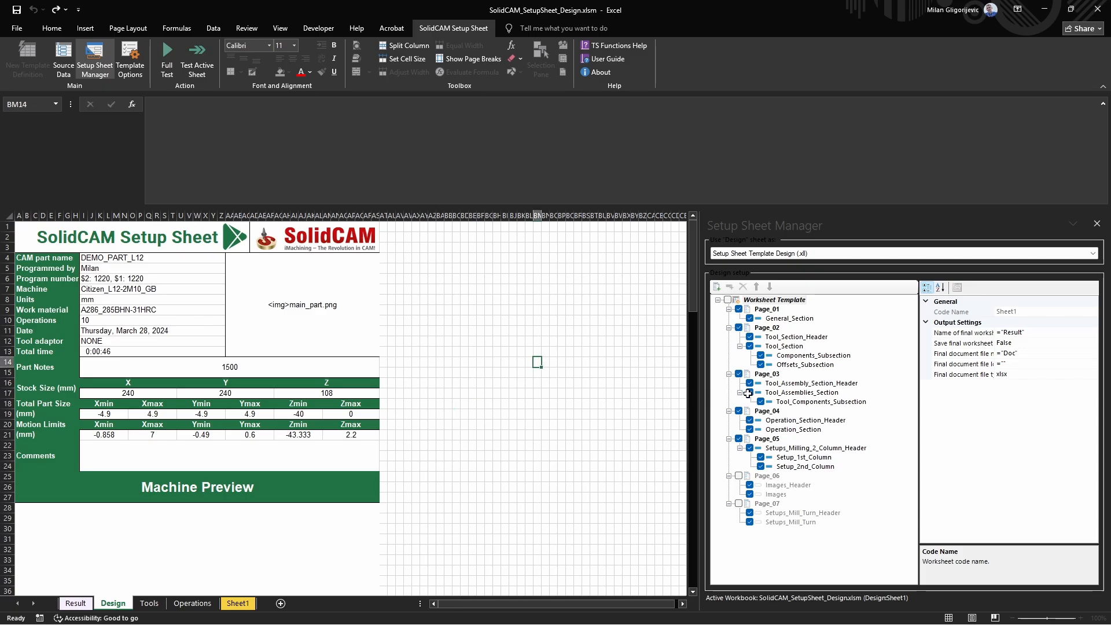
# Examine which actions the Design template tree offers for Worksheet Template, Page_01 and General_Section.
pyautogui.click(776, 300)
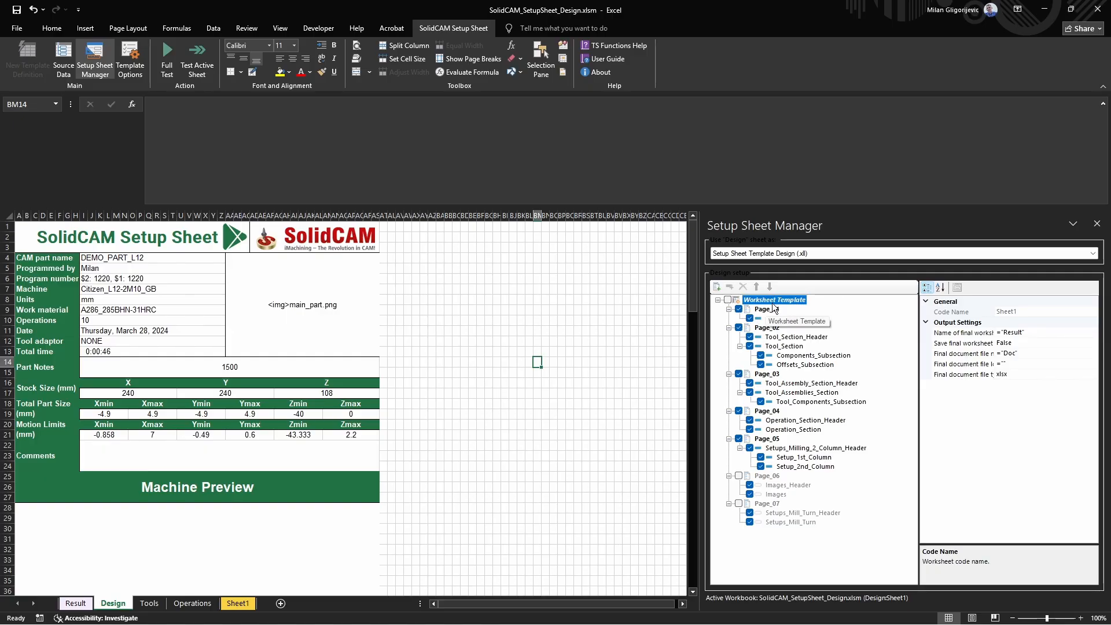
pyautogui.rightClick(790, 301)
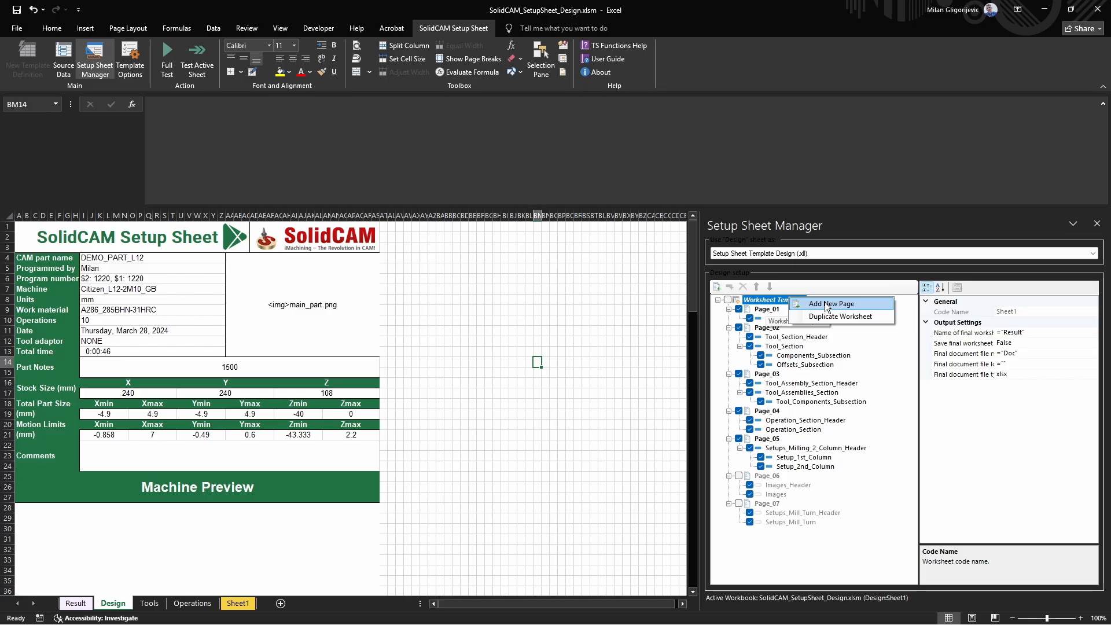
pyautogui.click(776, 309)
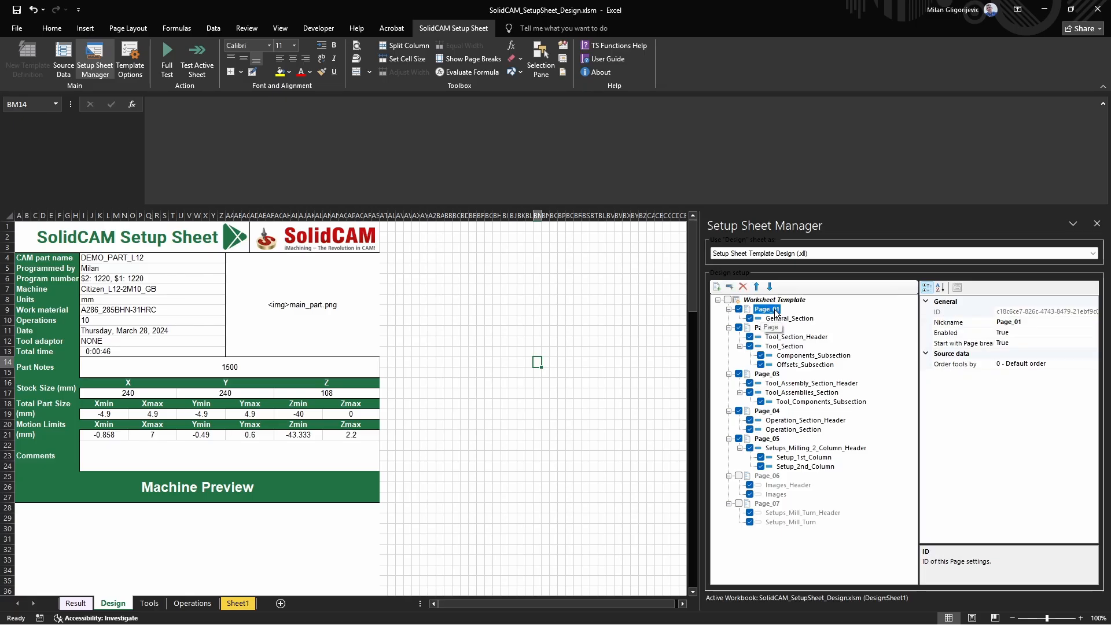
pyautogui.rightClick(775, 312)
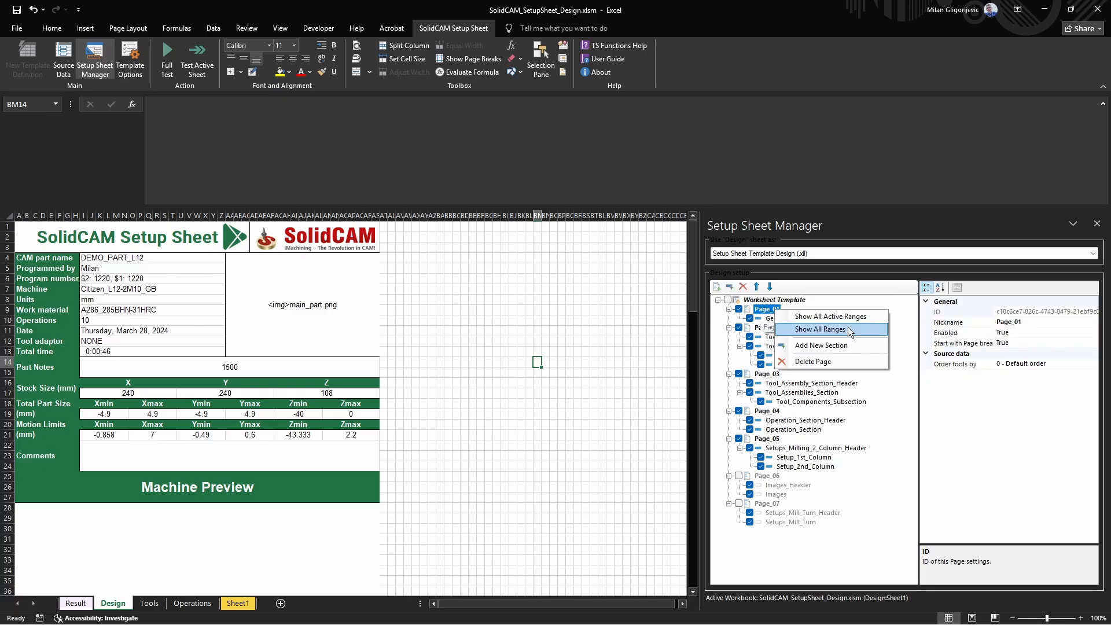
pyautogui.click(768, 320)
pyautogui.rightClick(797, 317)
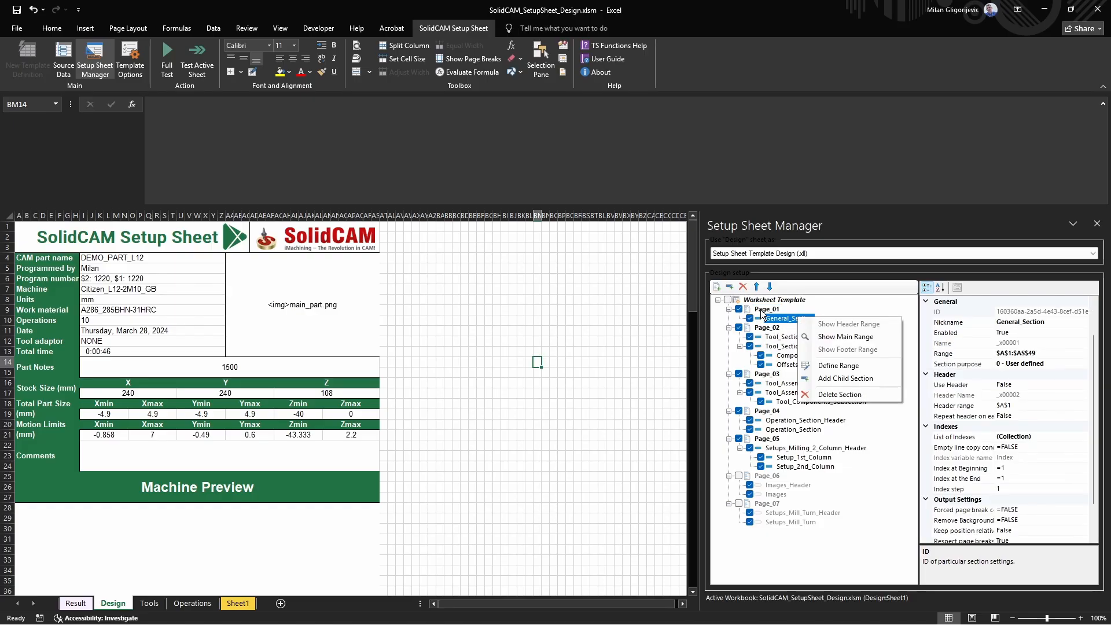
pyautogui.rightClick(761, 310)
pyautogui.click(776, 310)
pyautogui.rightClick(789, 317)
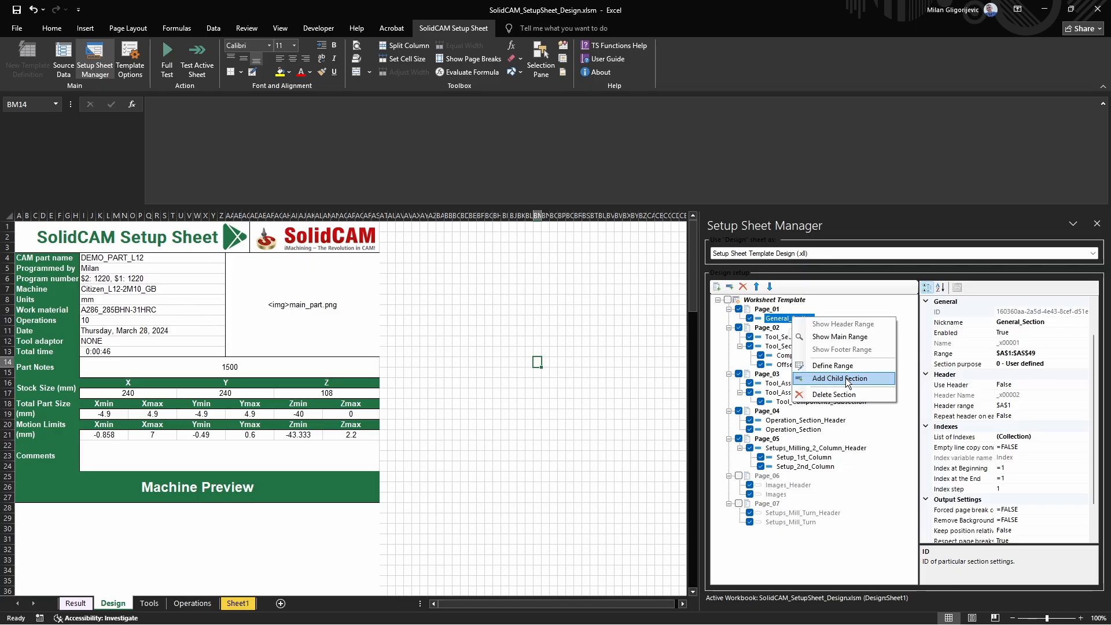
# Review the template hierarchy from Worksheet Template through Page_01 and Page_02 to General_Section and Tool_Section_Header.
pyautogui.click(857, 299)
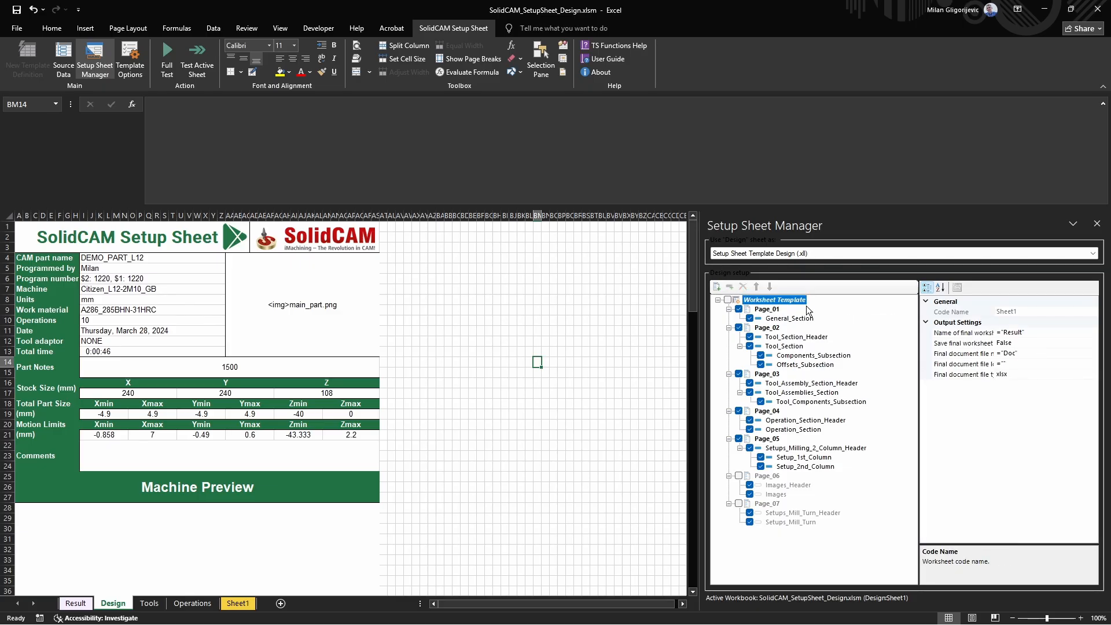
pyautogui.click(763, 310)
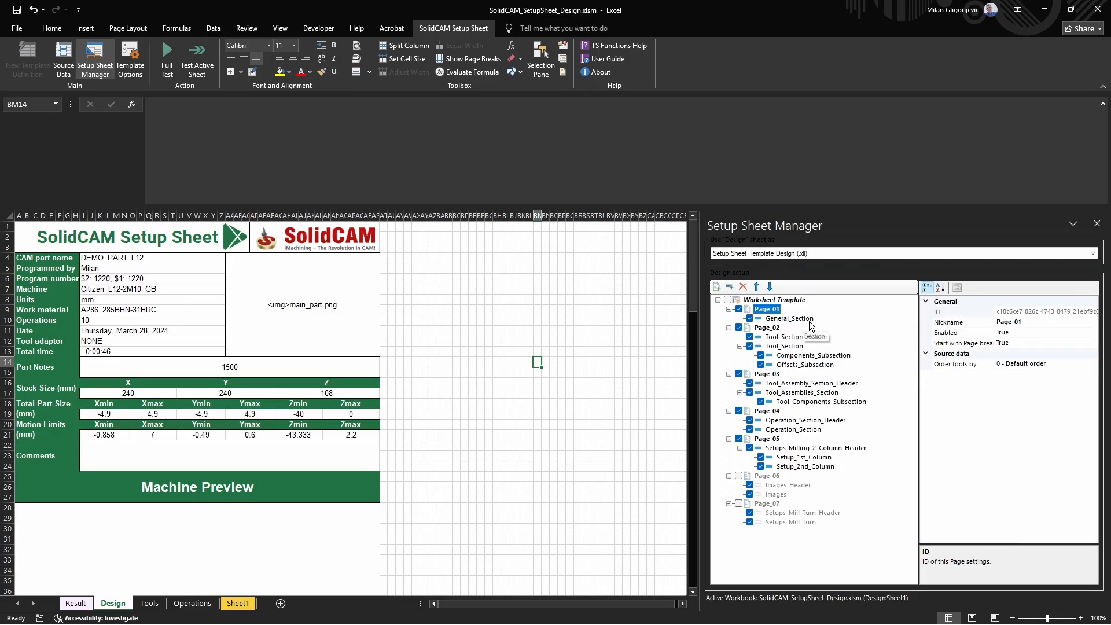
pyautogui.click(767, 328)
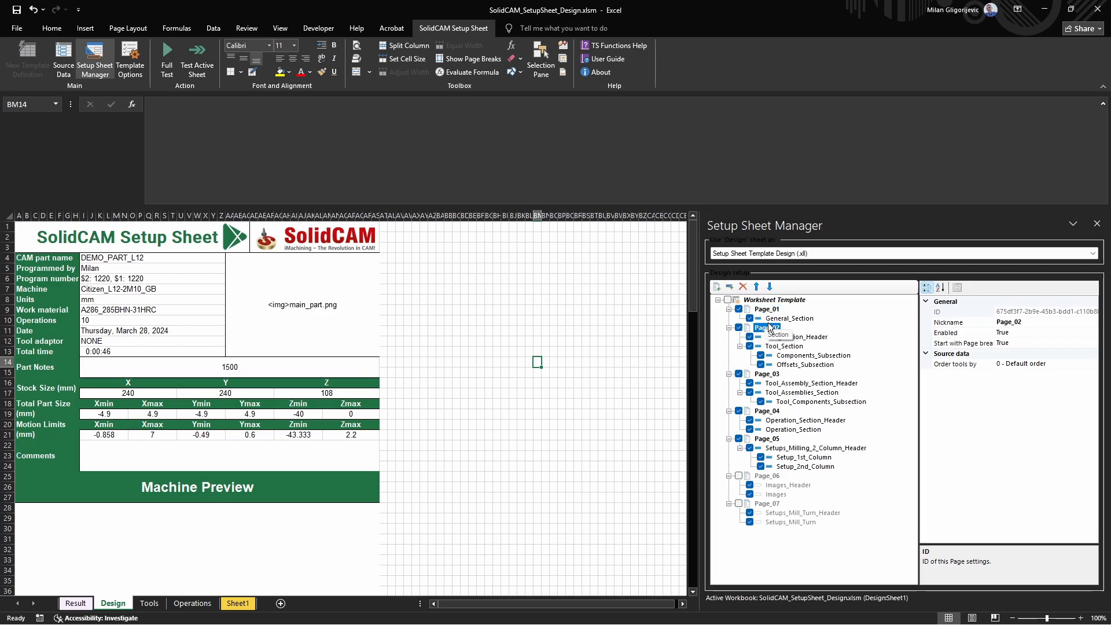
pyautogui.click(796, 319)
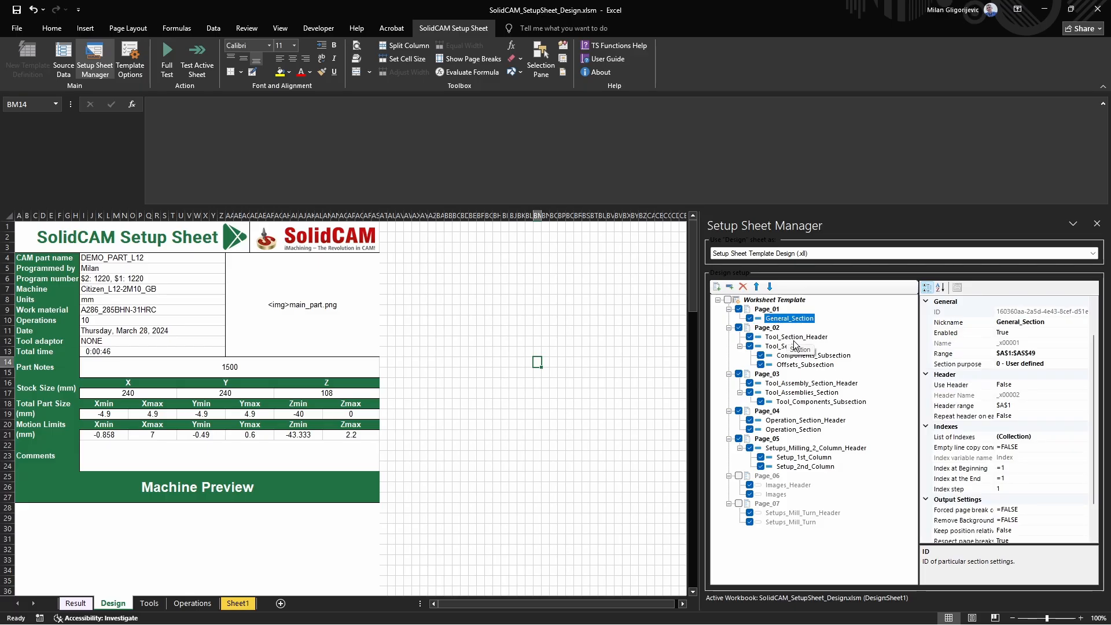
pyautogui.click(794, 337)
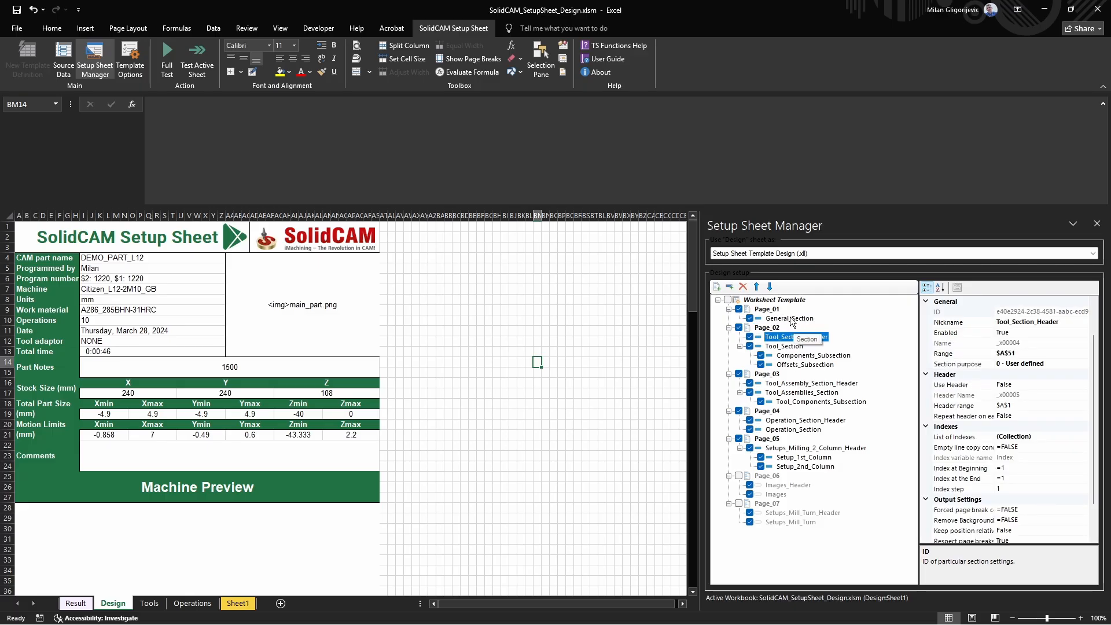
# Inspect the Start with Page break options of Page_02 and the properties of its Tool_Section_Header.
pyautogui.click(764, 327)
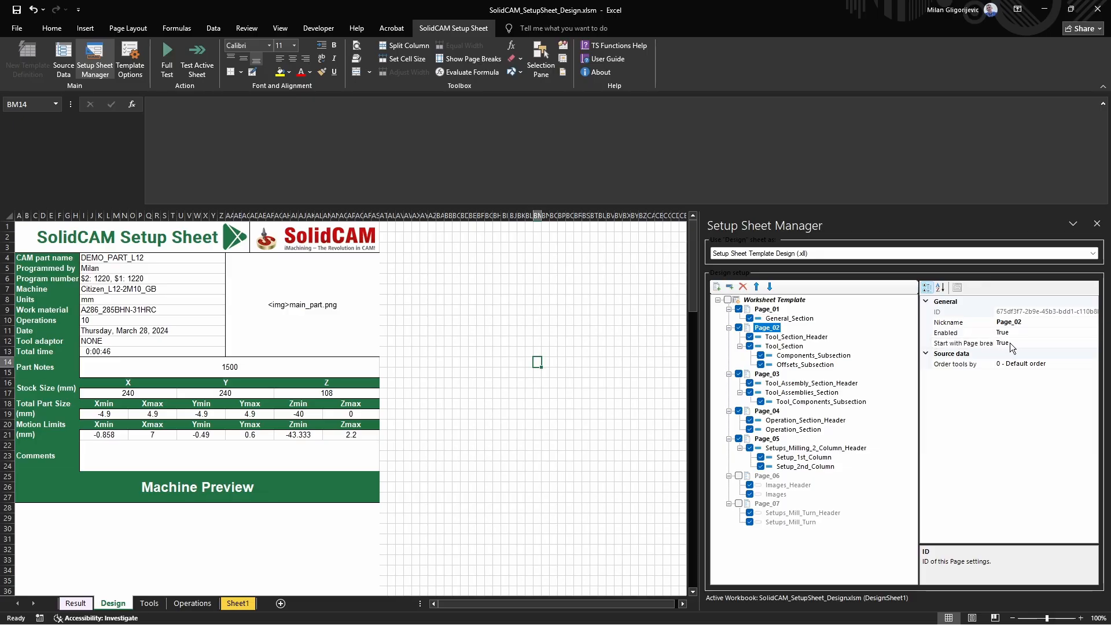
pyautogui.click(1032, 340)
pyautogui.click(1092, 343)
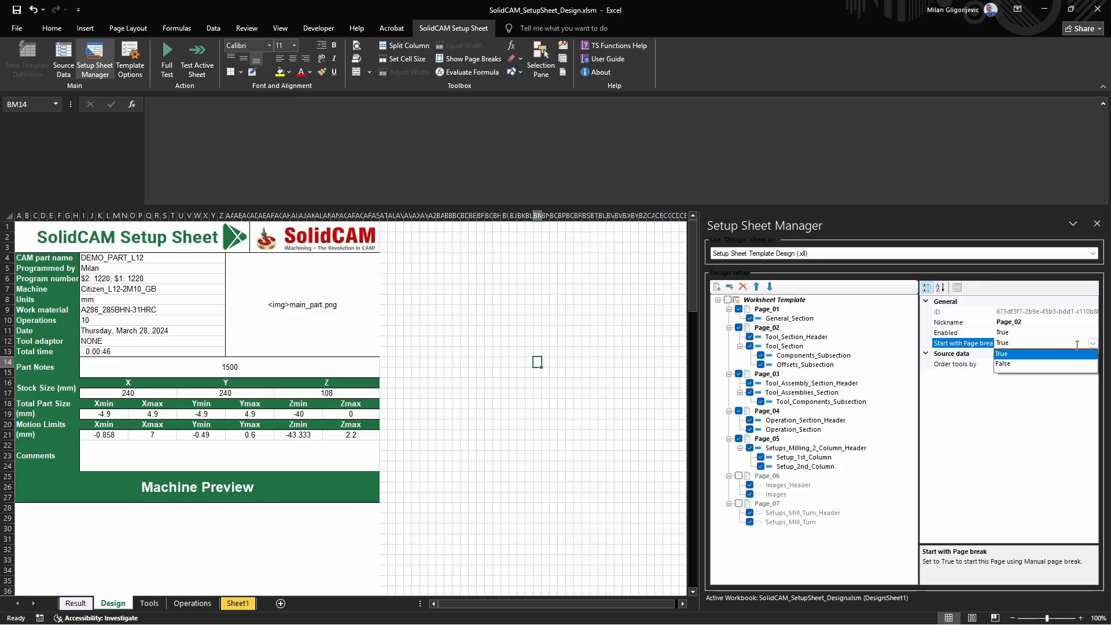
pyautogui.click(987, 416)
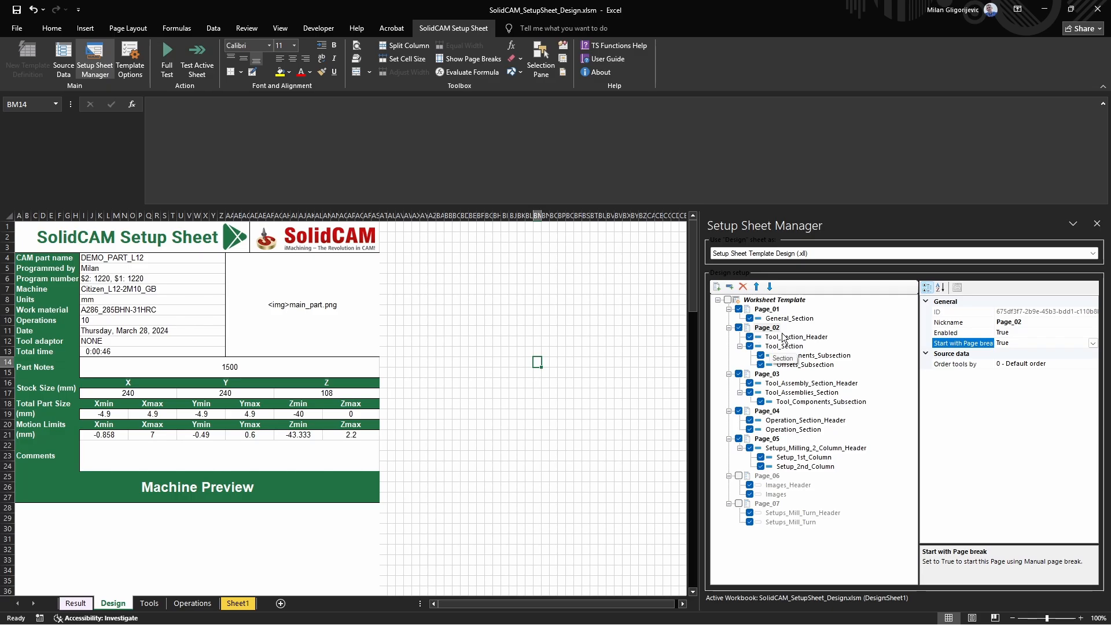
pyautogui.click(781, 338)
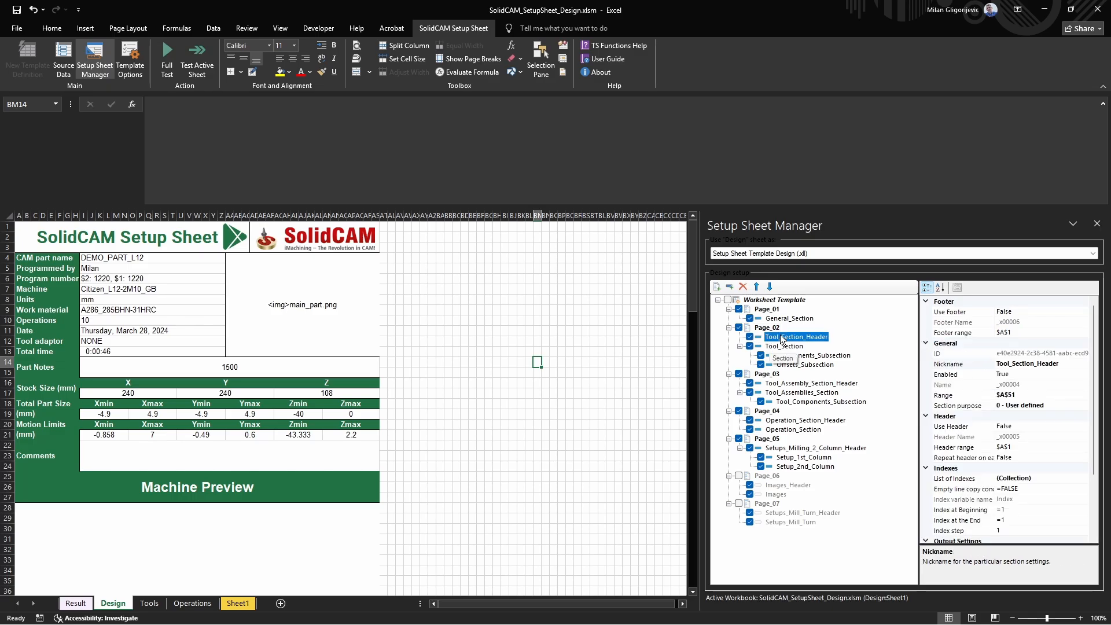
# Show the cell range of General_Section under Page_01 and look over its full extent on the Design sheet.
pyautogui.click(763, 310)
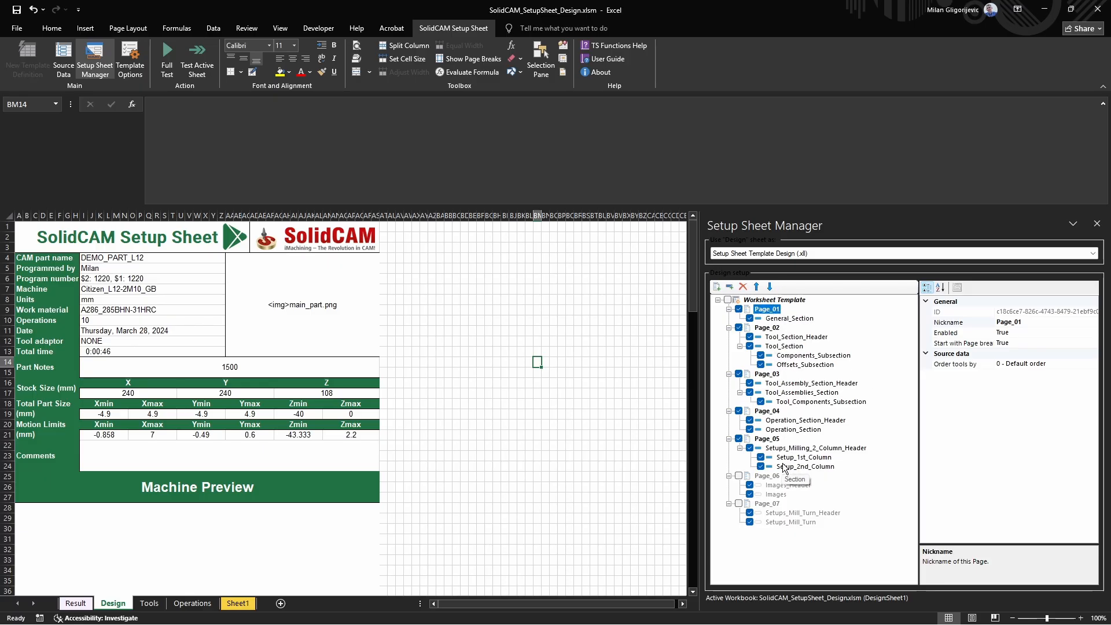
pyautogui.click(787, 318)
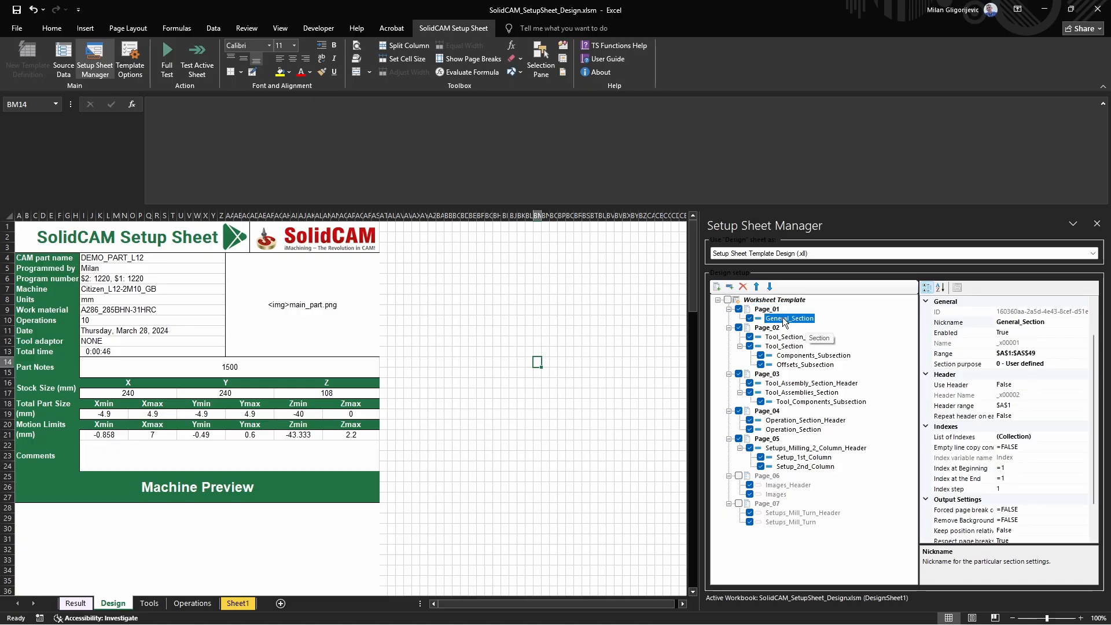
pyautogui.scroll(-4, 476, 416)
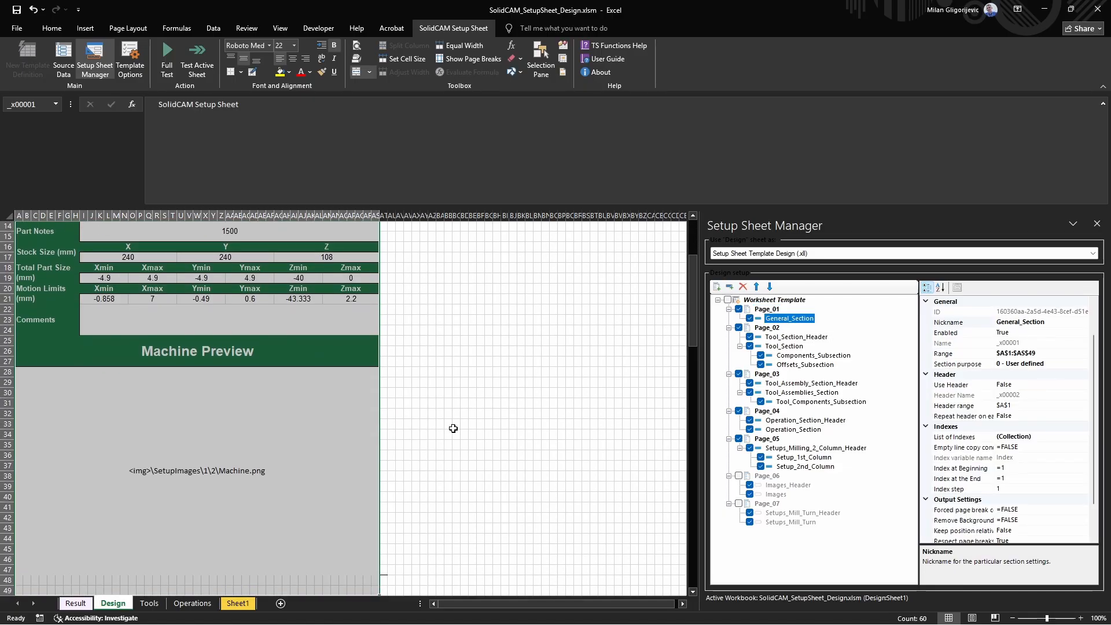
pyautogui.scroll(4, 368, 506)
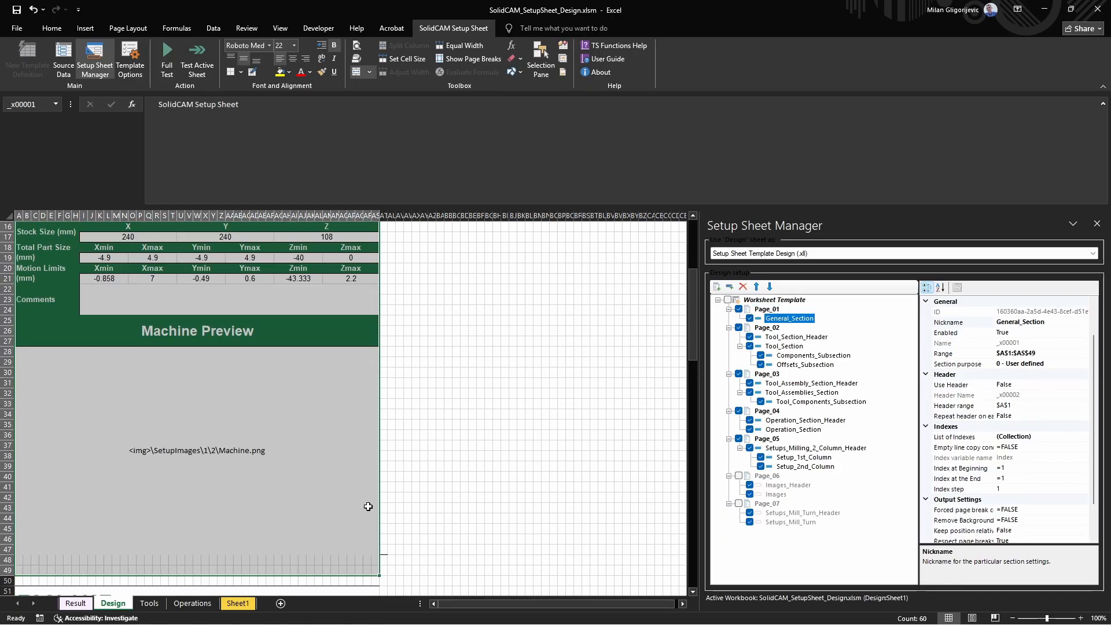
pyautogui.scroll(3, 80, 299)
pyautogui.scroll(1, 81, 298)
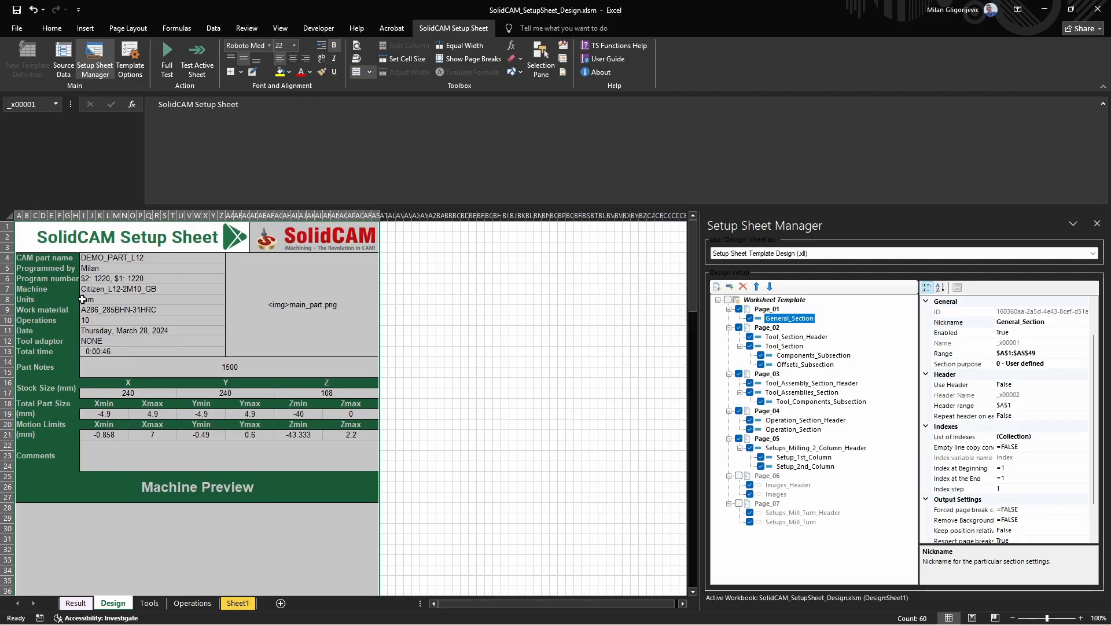
# Show the Tool_Section range on the Design sheet and examine the tool list block it covers.
pyautogui.click(778, 347)
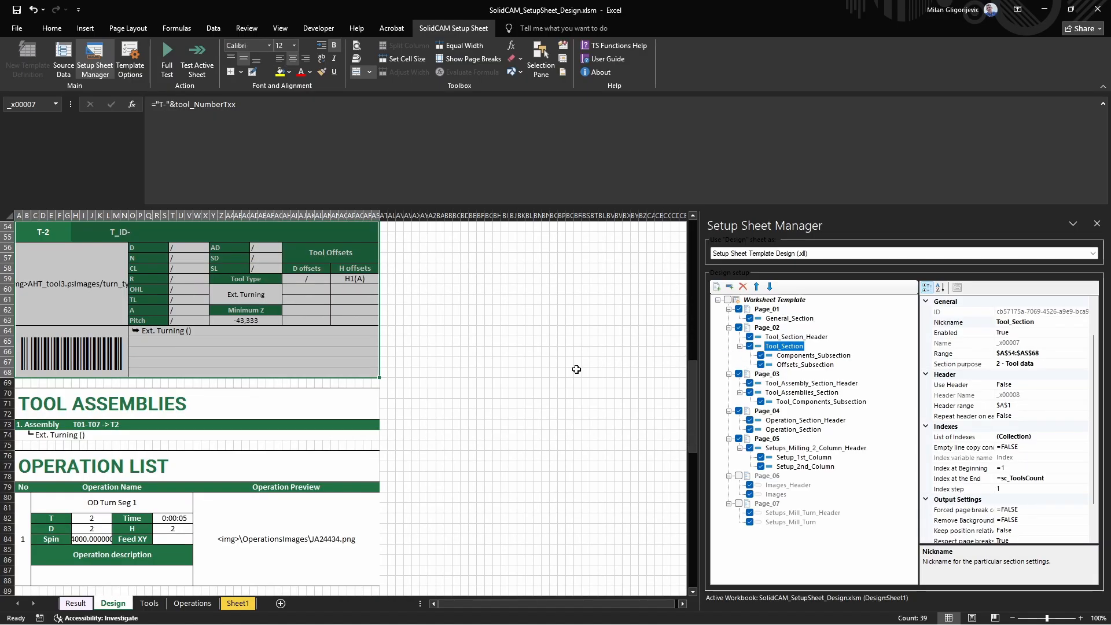
pyautogui.scroll(5, 339, 376)
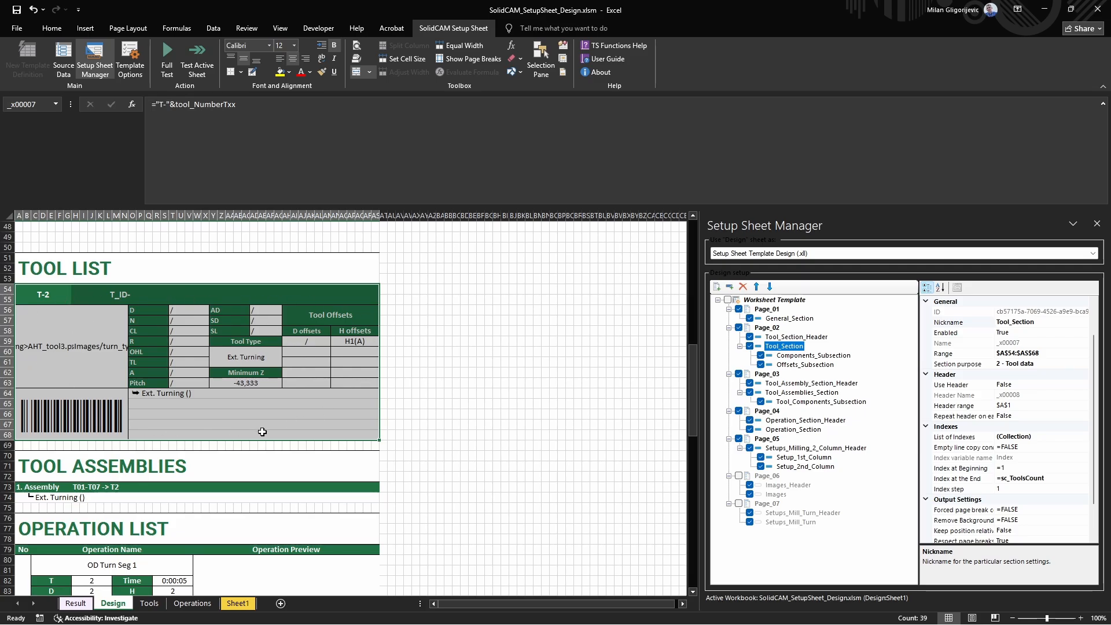
pyautogui.click(511, 352)
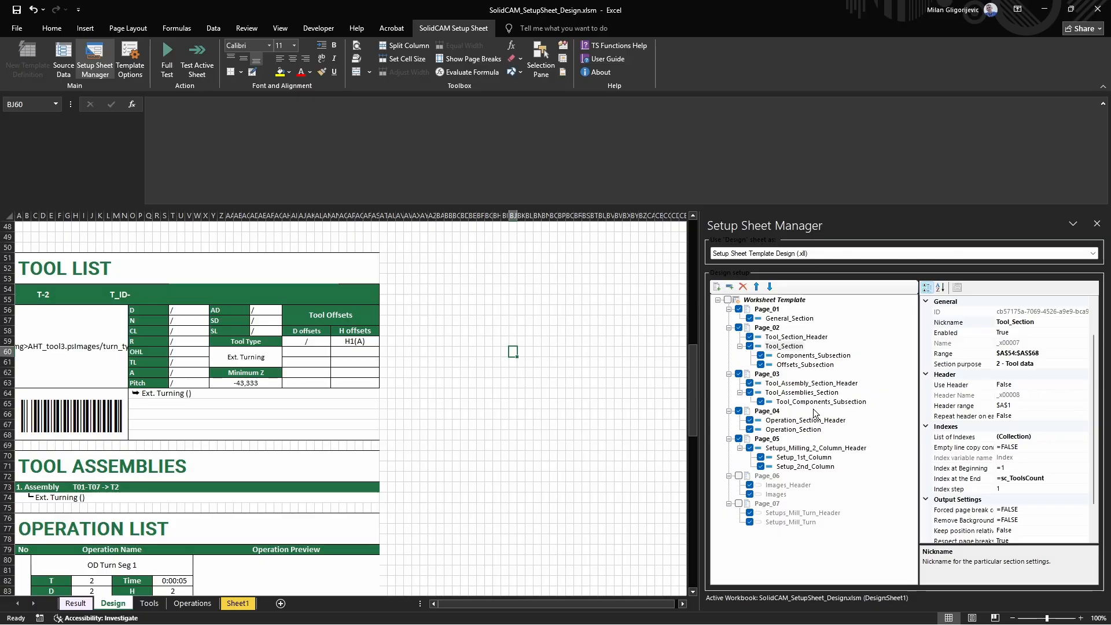
# Show the ranges of Operation_Section and Setups_Milling_2_Column_Header and examine the operation list and setups blocks.
pyautogui.click(792, 429)
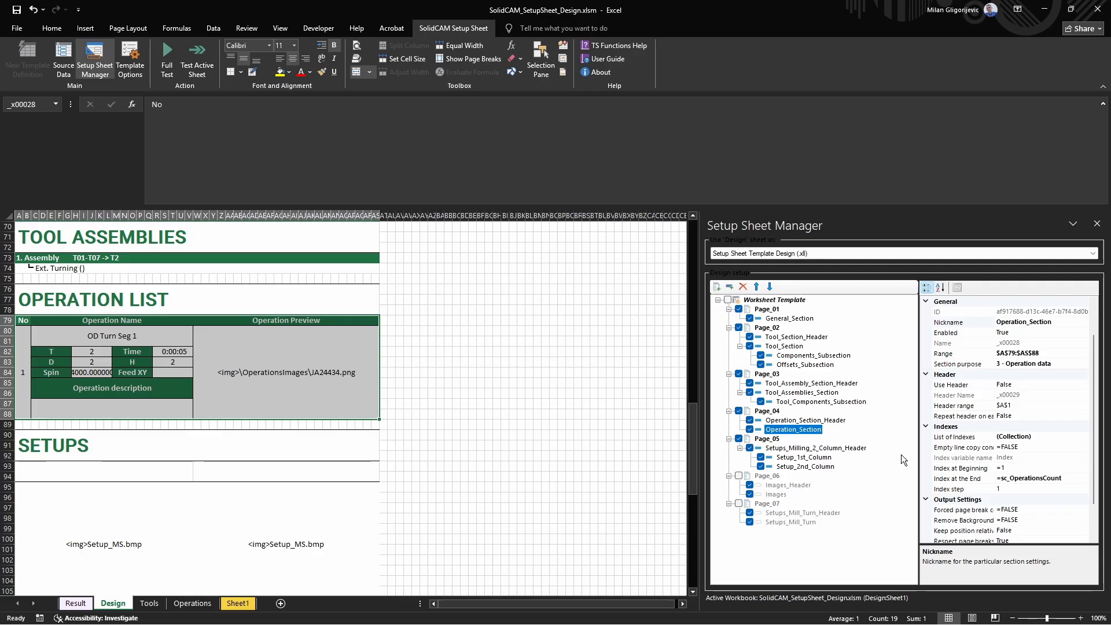
pyautogui.click(790, 449)
pyautogui.scroll(2, 440, 420)
pyautogui.scroll(-5, 347, 381)
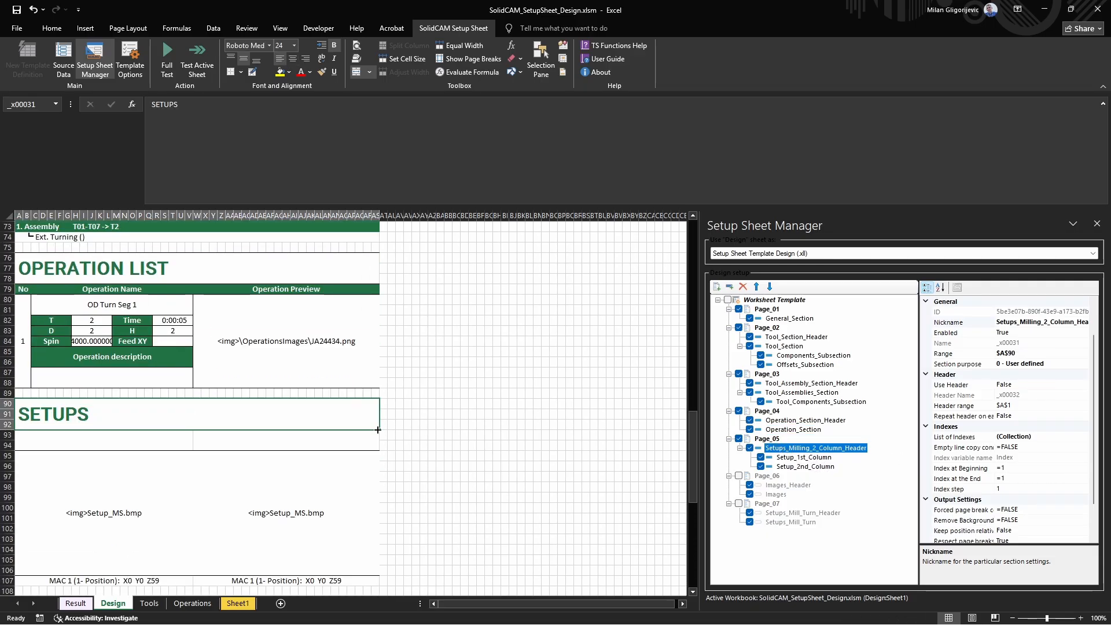
pyautogui.moveTo(254, 346); pyautogui.dragTo(262, 463)
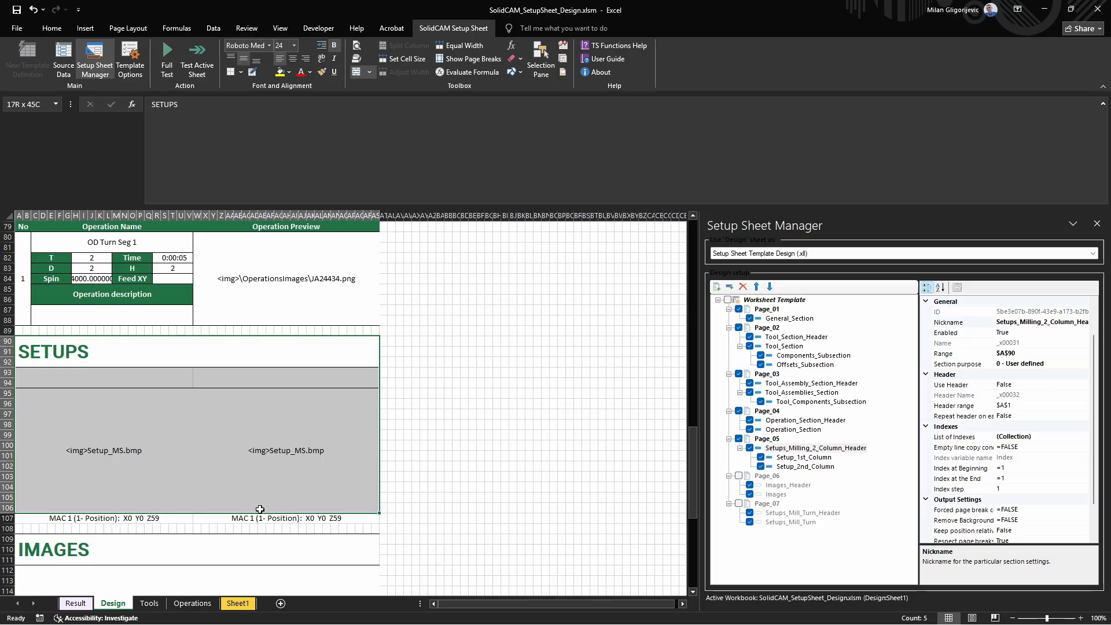
pyautogui.moveTo(260, 509); pyautogui.dragTo(260, 524)
pyautogui.click(537, 465)
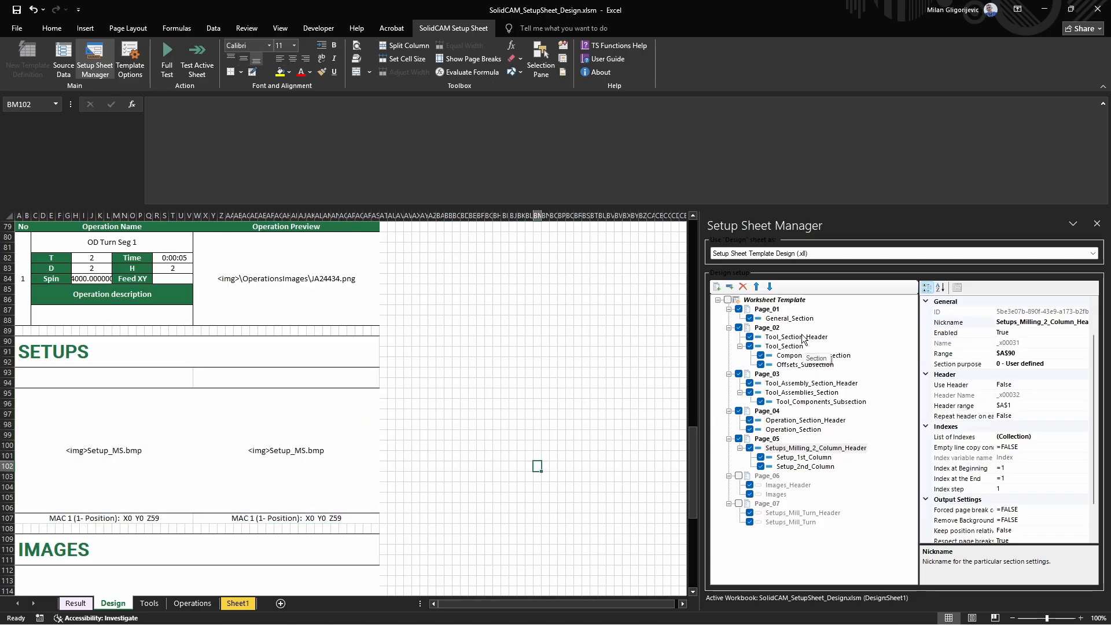
# Compare the properties of Page_01, General_Section and Components_Subsection in the Design template.
pyautogui.click(770, 311)
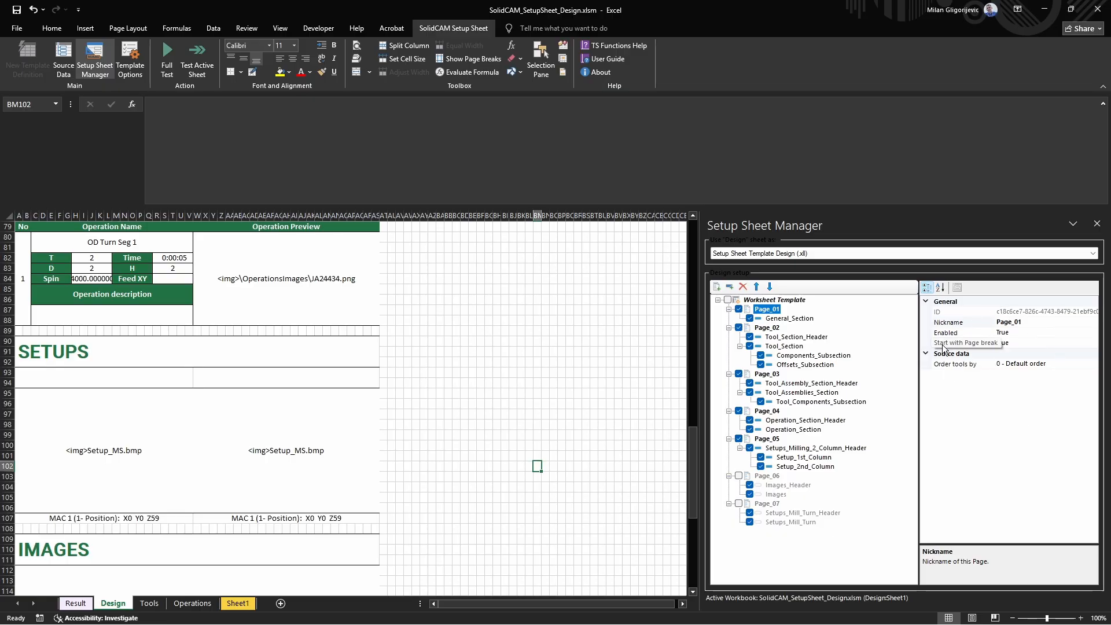
pyautogui.click(797, 320)
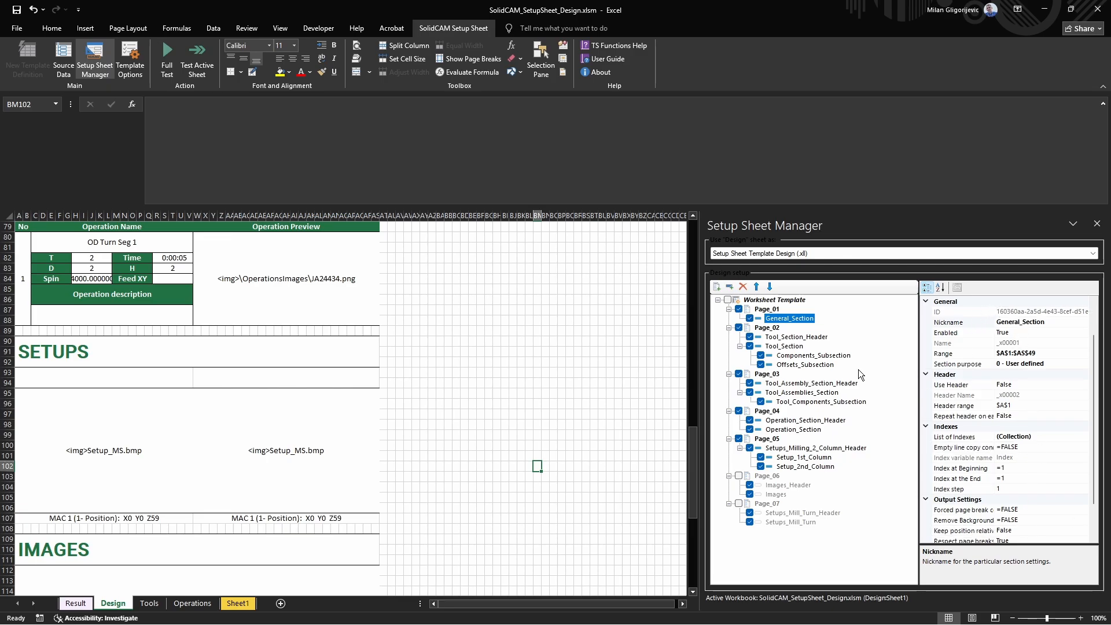
pyautogui.click(810, 355)
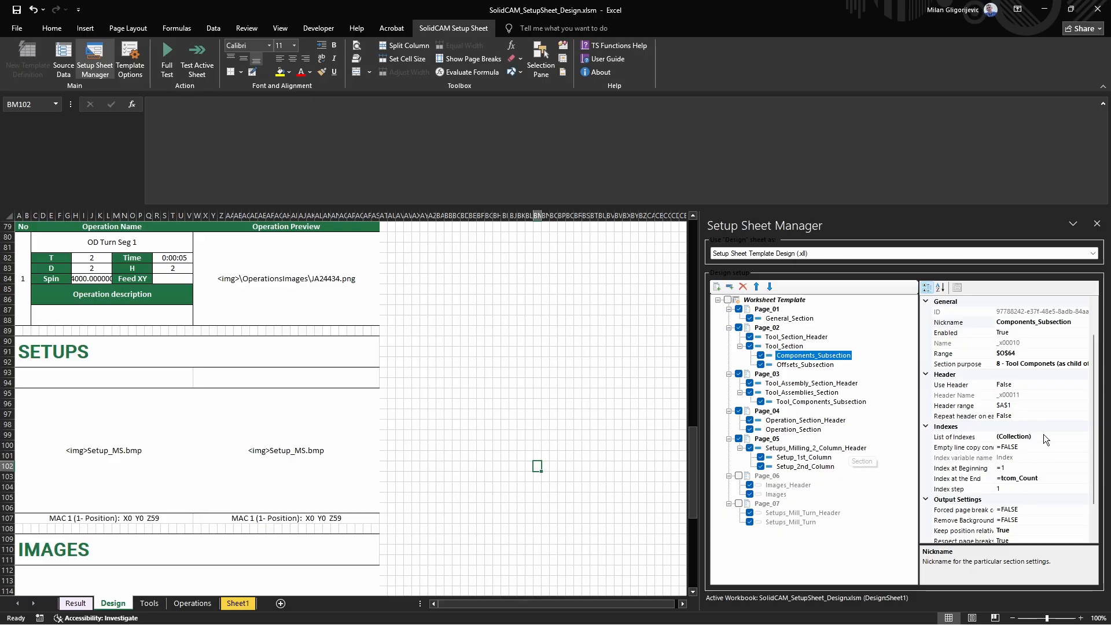